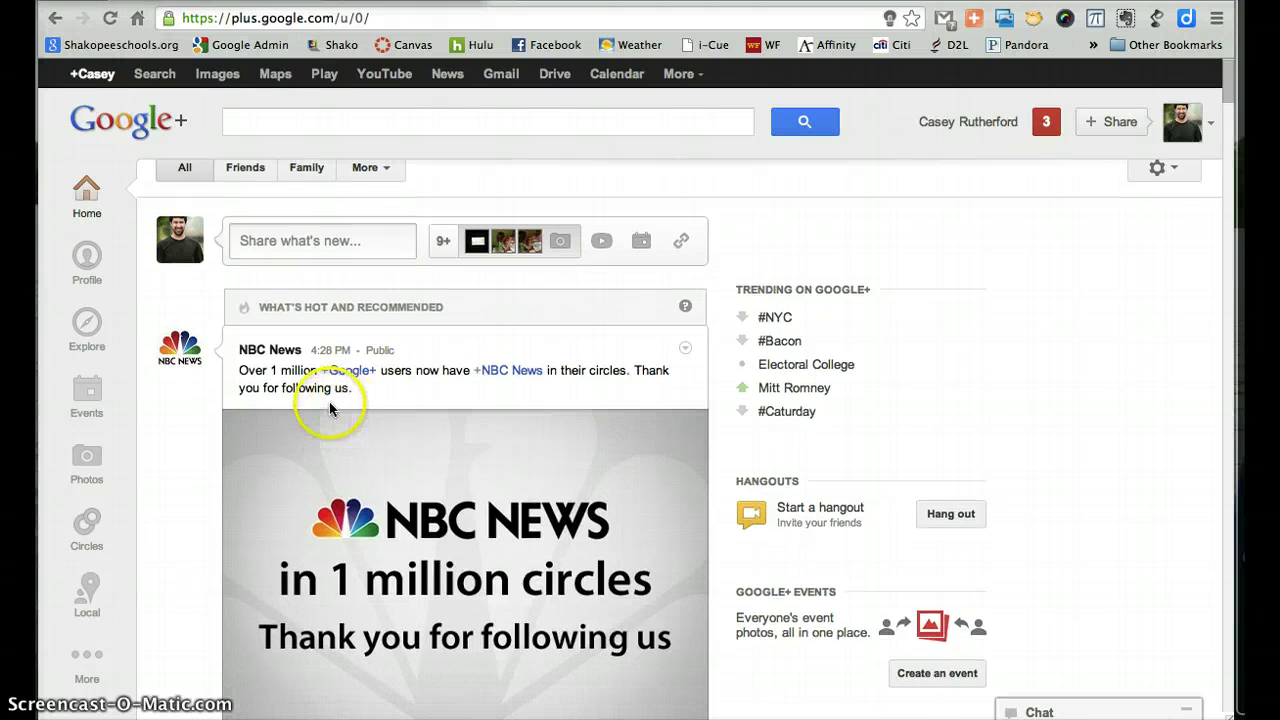
- Open the Hangouts page in Google+ and browse the on-air hangouts available to watch
{"action": "left_click", "coordinate": [89, 664]}
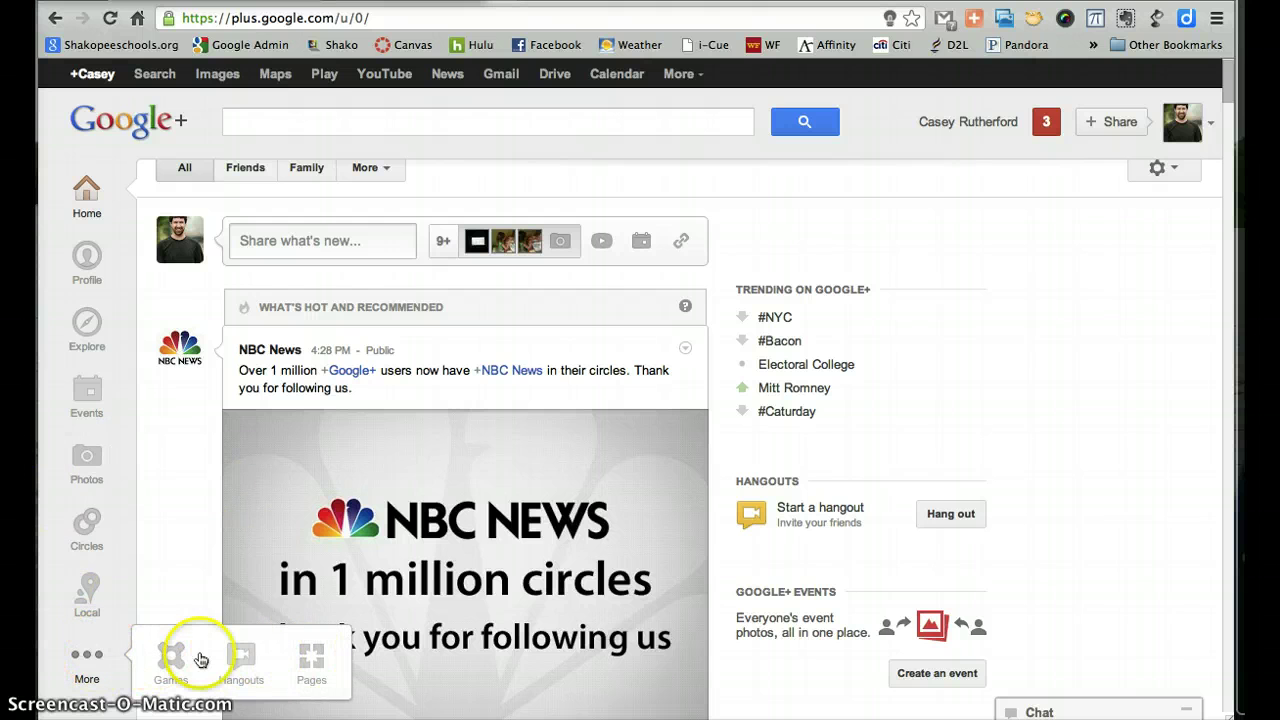
{"action": "left_click", "coordinate": [241, 657]}
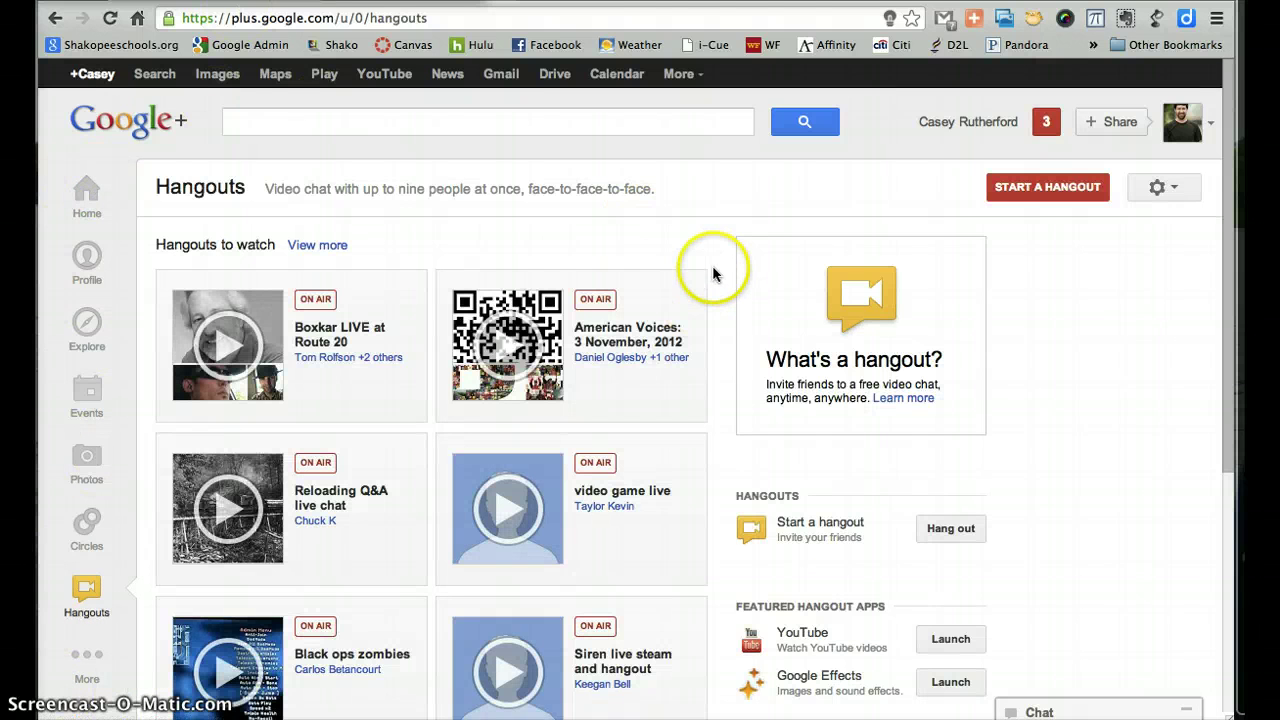
{"action": "scroll", "coordinate": [698, 463], "scroll_direction": "down", "scroll_amount": 1}
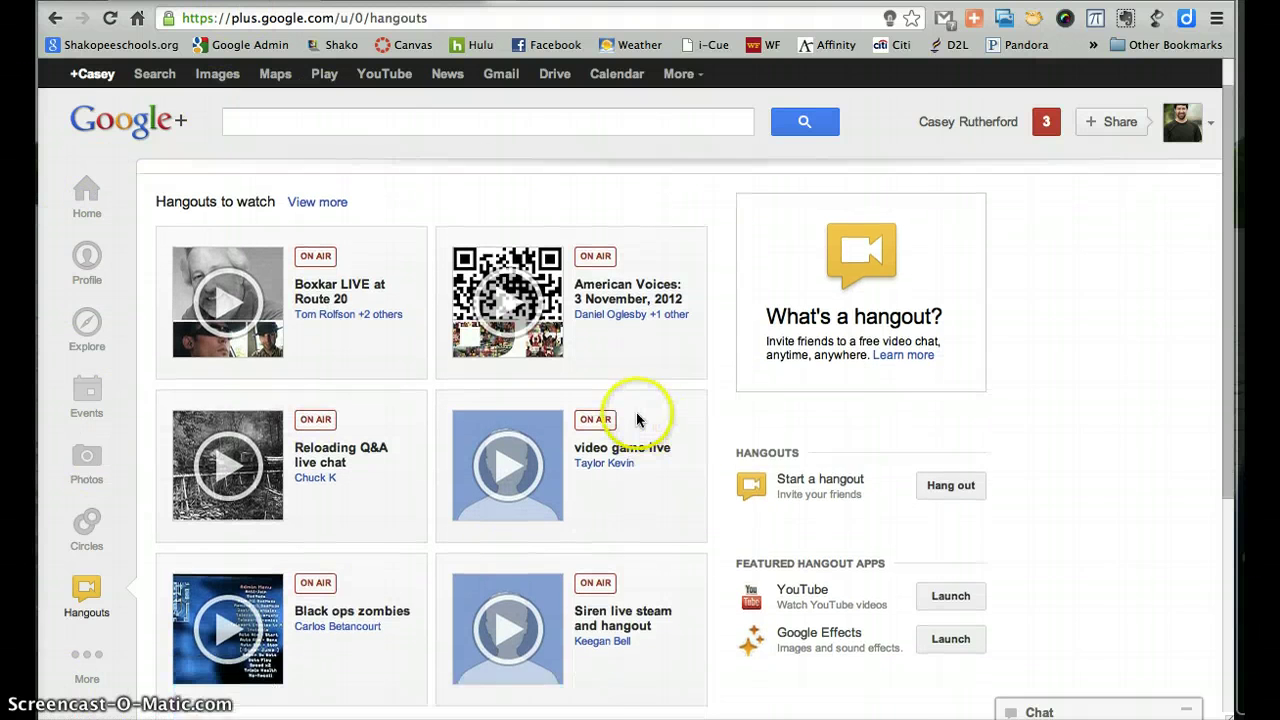
{"action": "scroll", "coordinate": [634, 420], "scroll_direction": "up", "scroll_amount": 1}
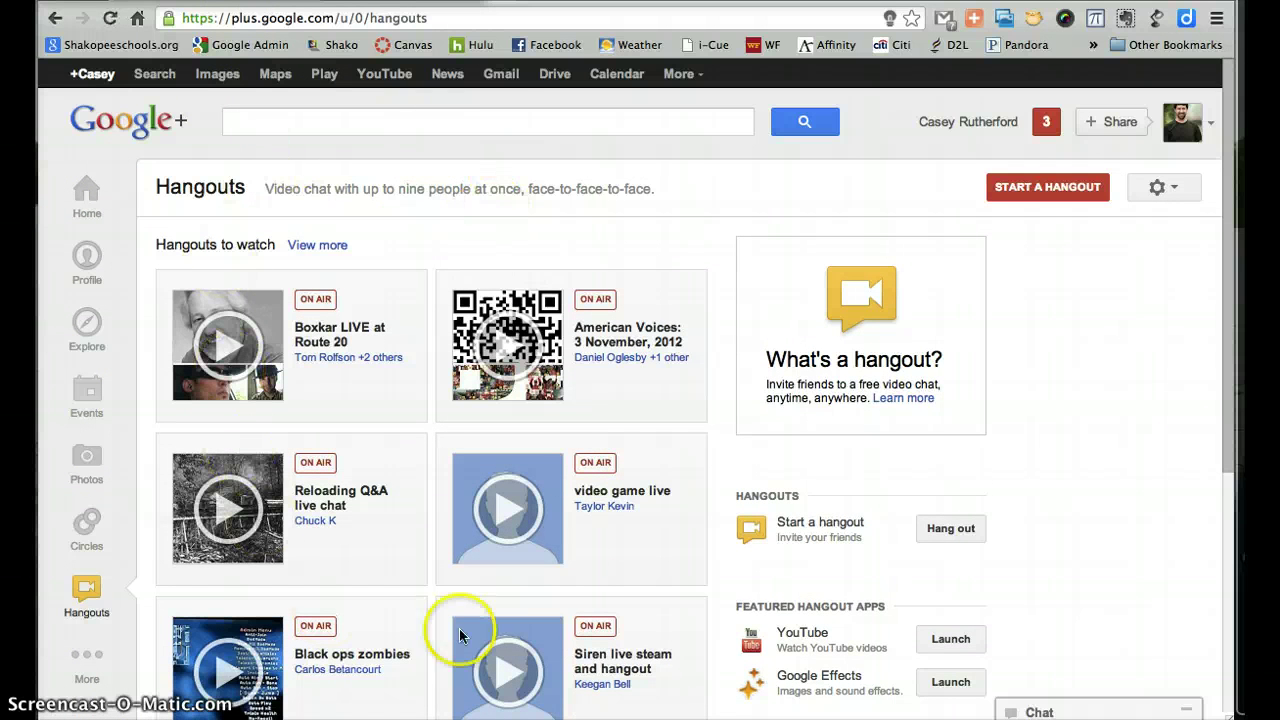
{"action": "scroll", "coordinate": [293, 547], "scroll_direction": "down", "scroll_amount": 2}
{"action": "scroll", "coordinate": [320, 506], "scroll_direction": "up", "scroll_amount": 2}
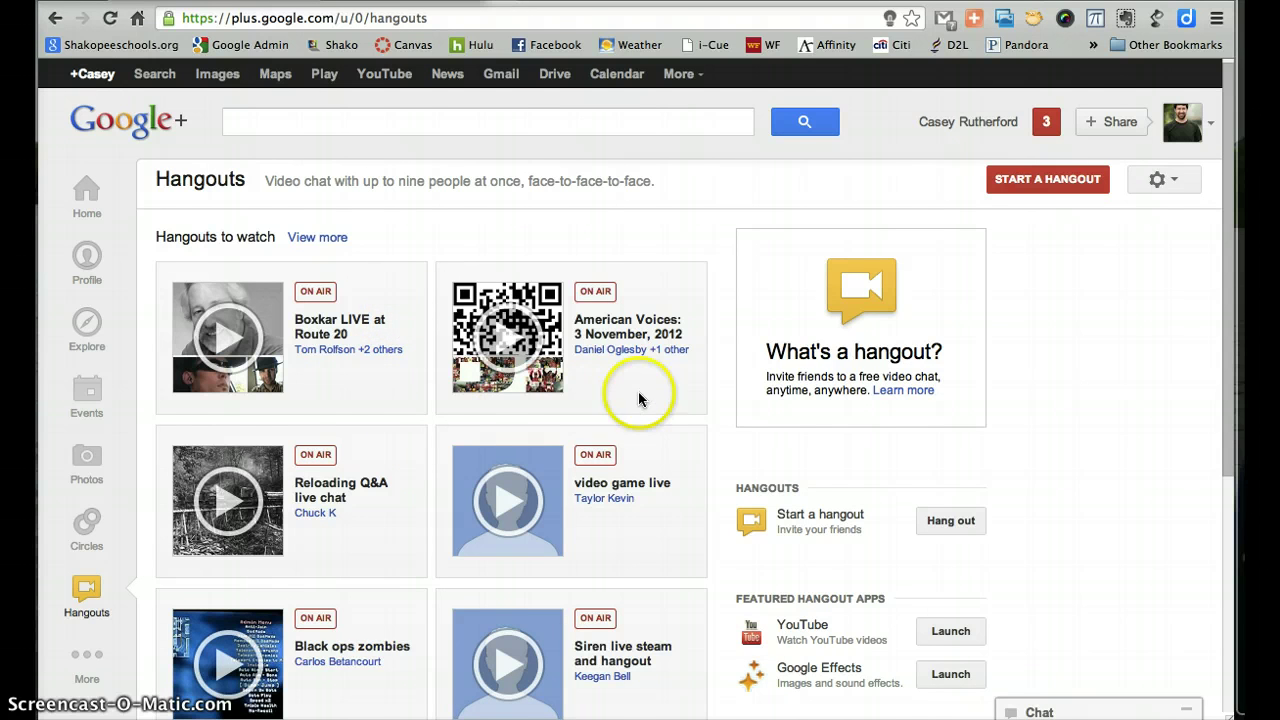
{"action": "scroll", "coordinate": [586, 460], "scroll_direction": "down", "scroll_amount": 1}
{"action": "scroll", "coordinate": [586, 486], "scroll_direction": "up", "scroll_amount": 1}
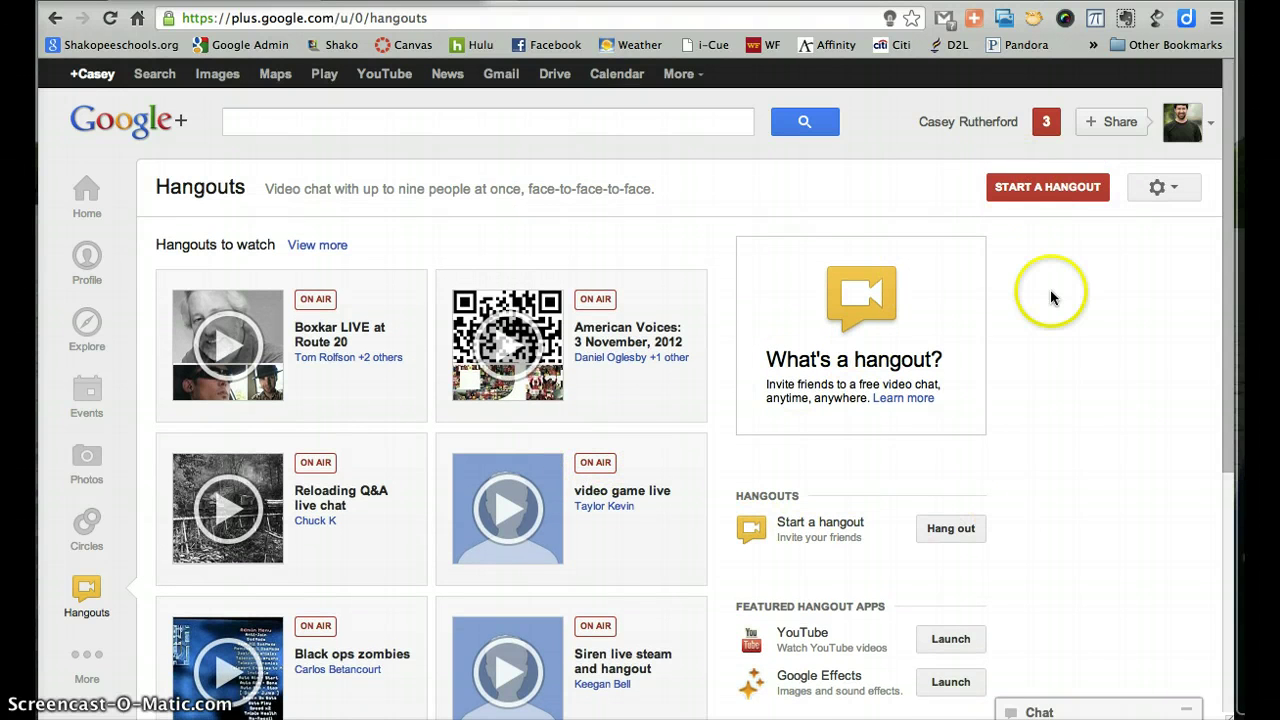
- Start a new hangout named "Test Hangout" without adding any people
{"action": "left_click", "coordinate": [1039, 196]}
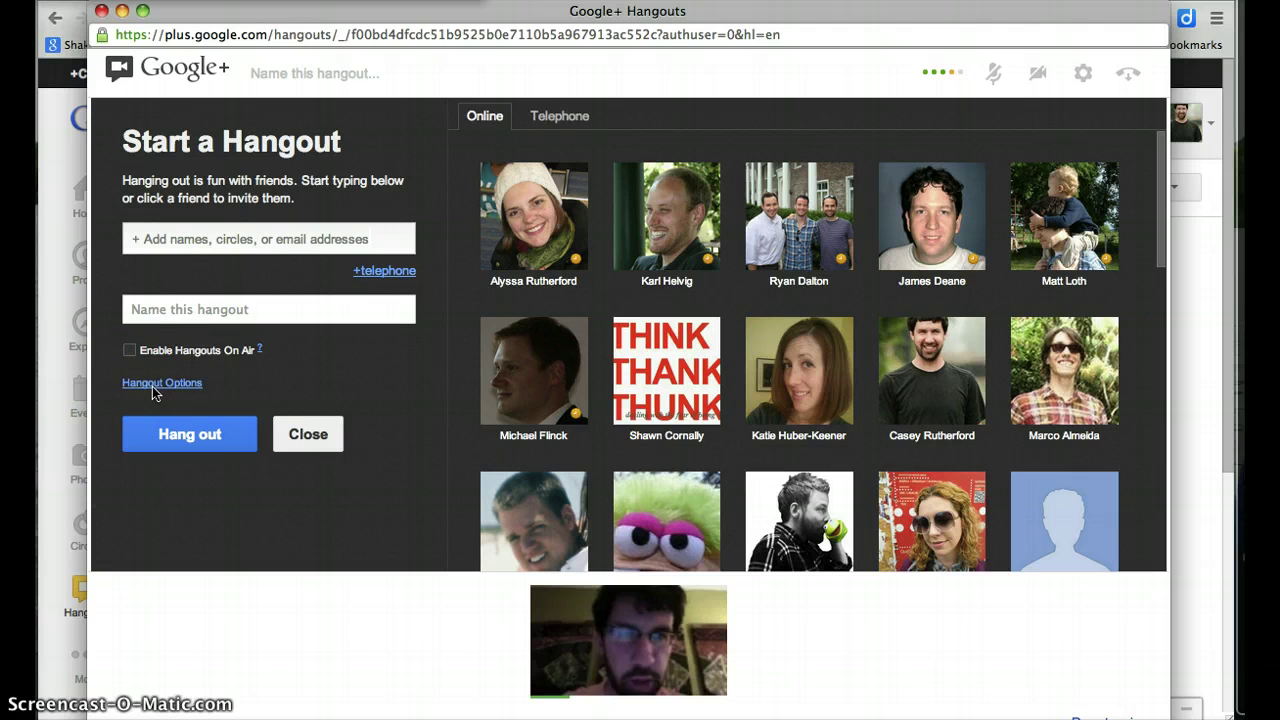
{"action": "left_click", "coordinate": [167, 316]}
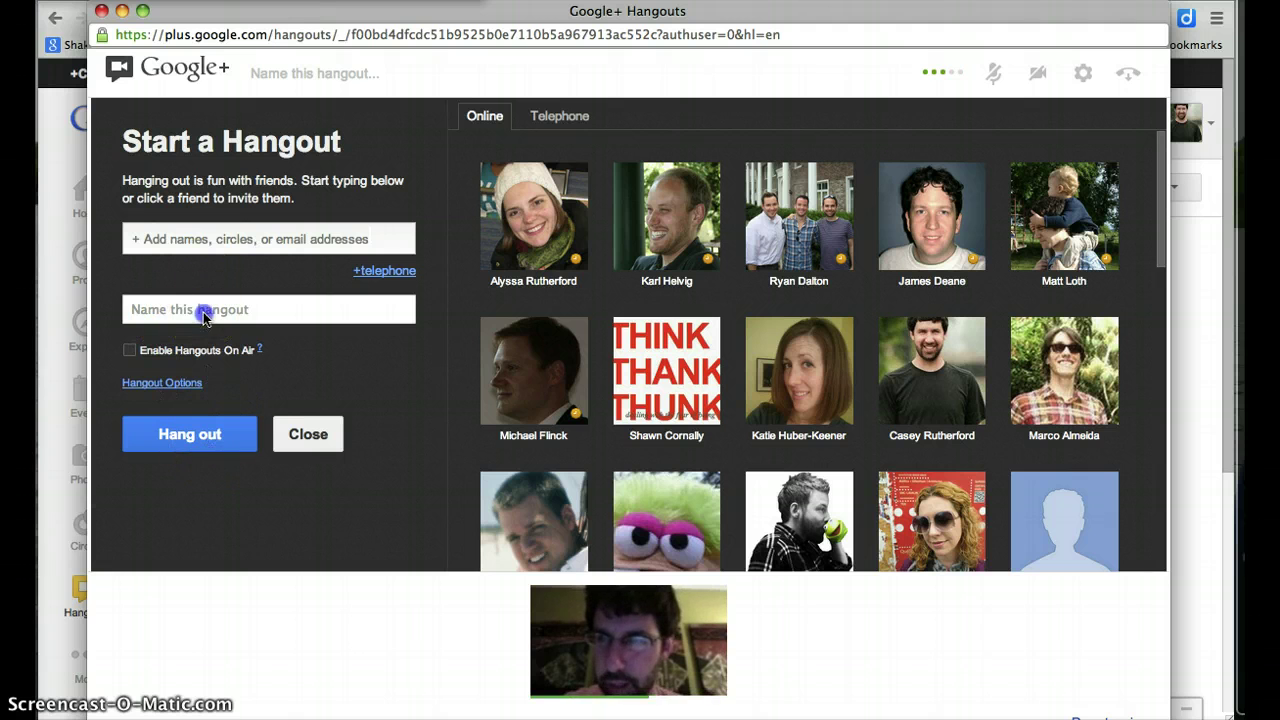
{"action": "left_click", "coordinate": [203, 313]}
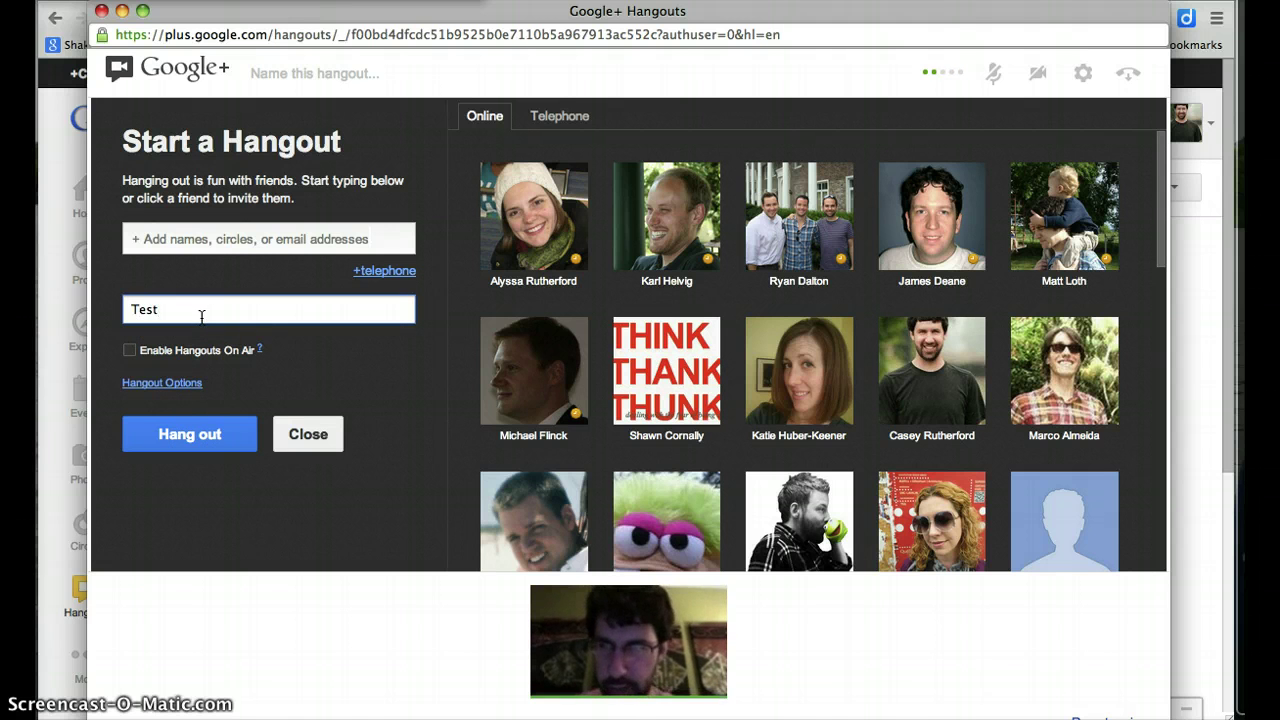
{"action": "left_click", "coordinate": [186, 434]}
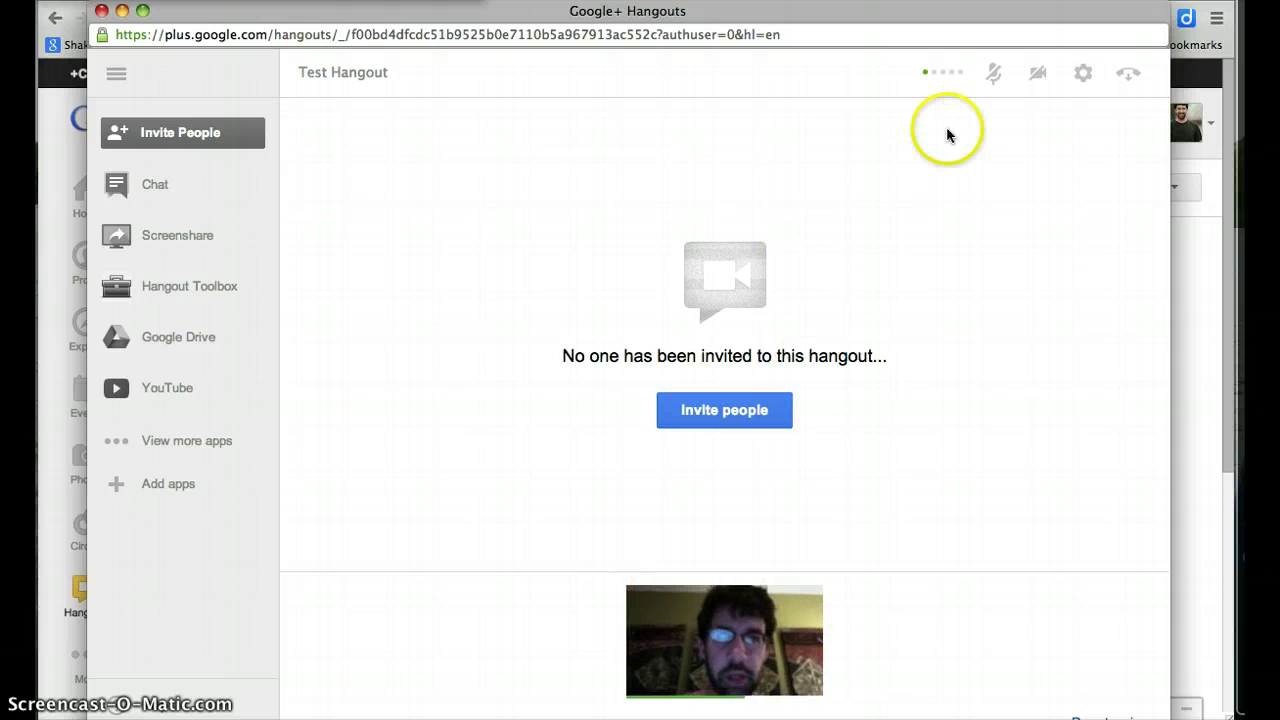
- Turn the hangout's camera off and back on
{"action": "left_click", "coordinate": [1037, 73]}
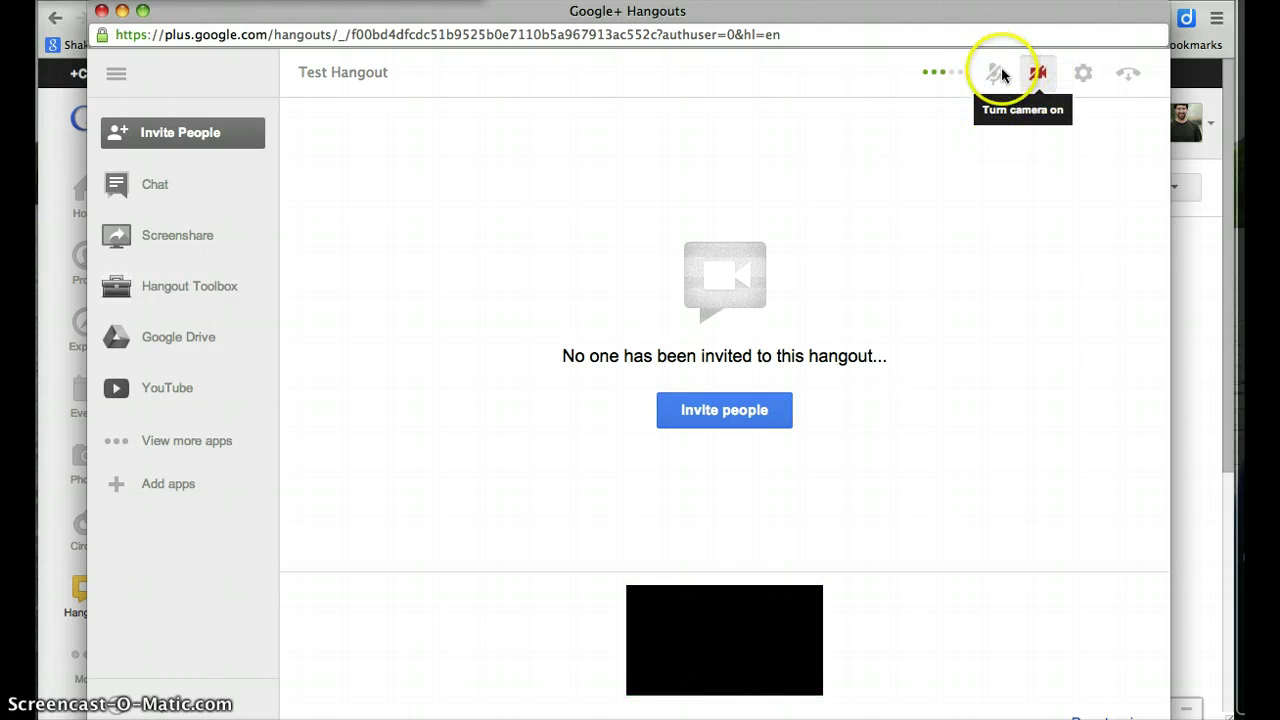
{"action": "left_click", "coordinate": [1040, 72]}
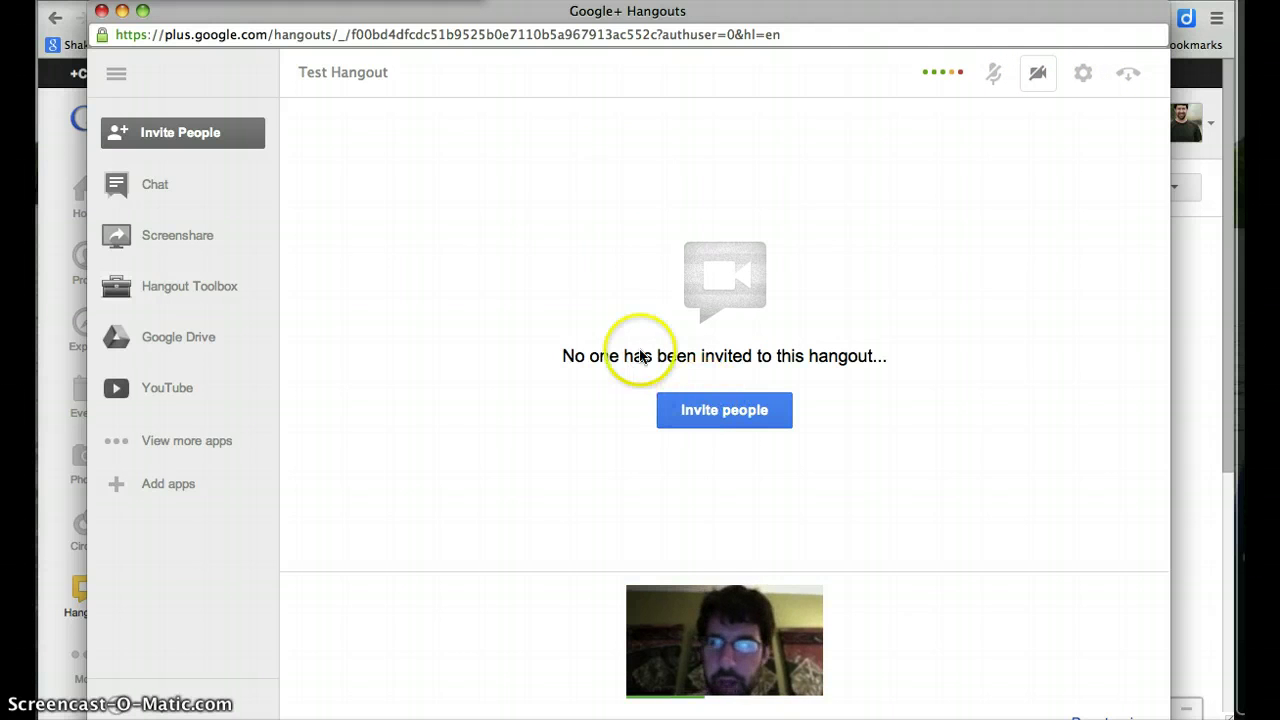
- Look up circles beginning with "Ph" to invite to the hangout, clear the entry and close the invitation without inviting anyone
{"action": "left_click", "coordinate": [718, 418]}
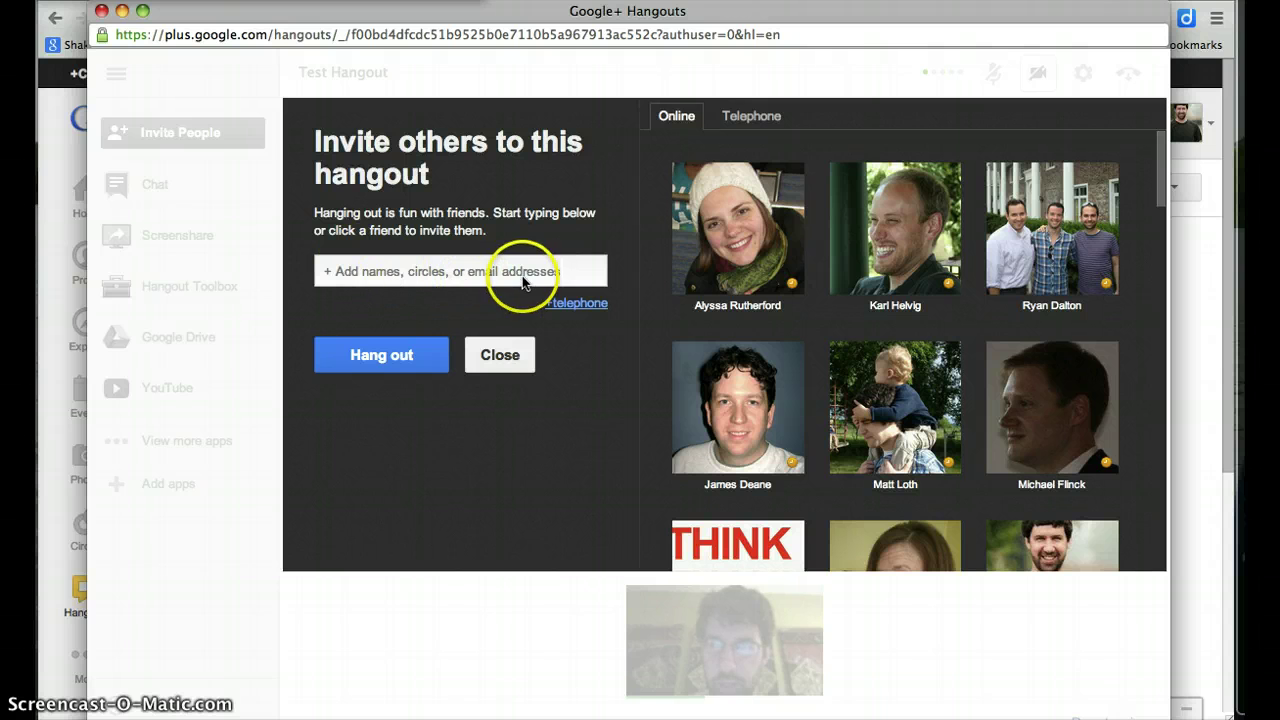
{"action": "left_click", "coordinate": [490, 270]}
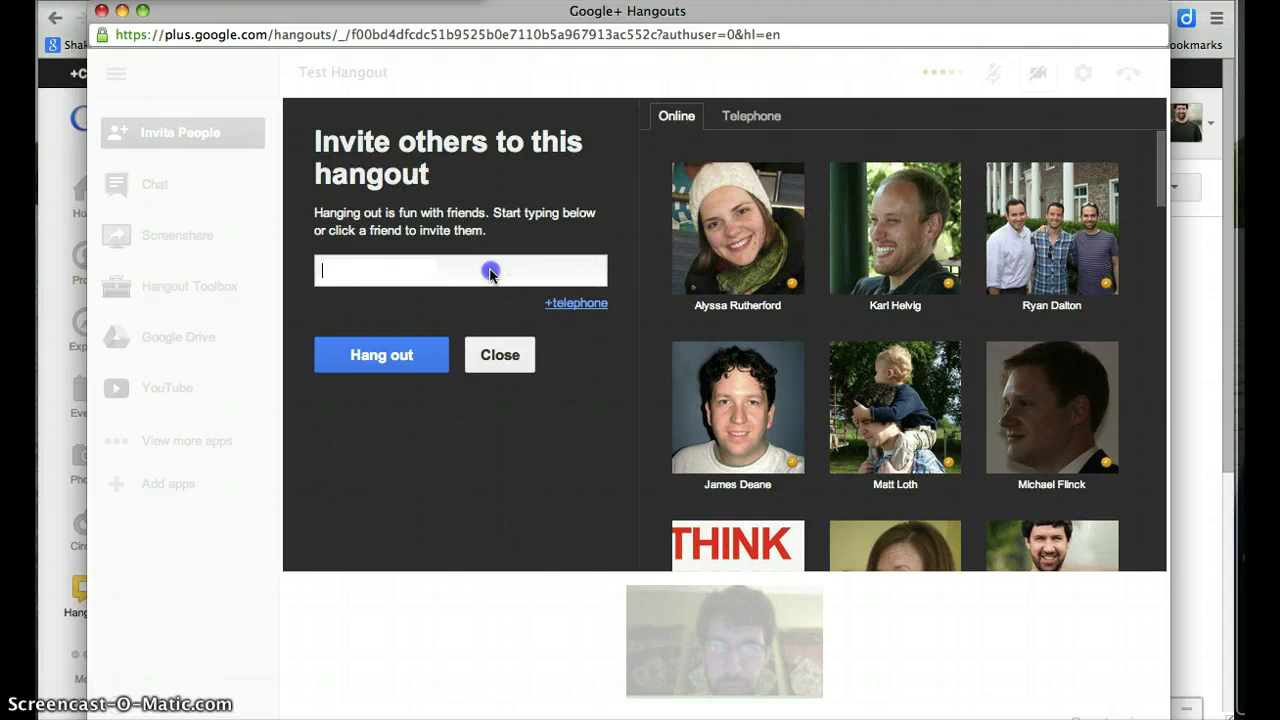
{"action": "type", "text": "Phy"}
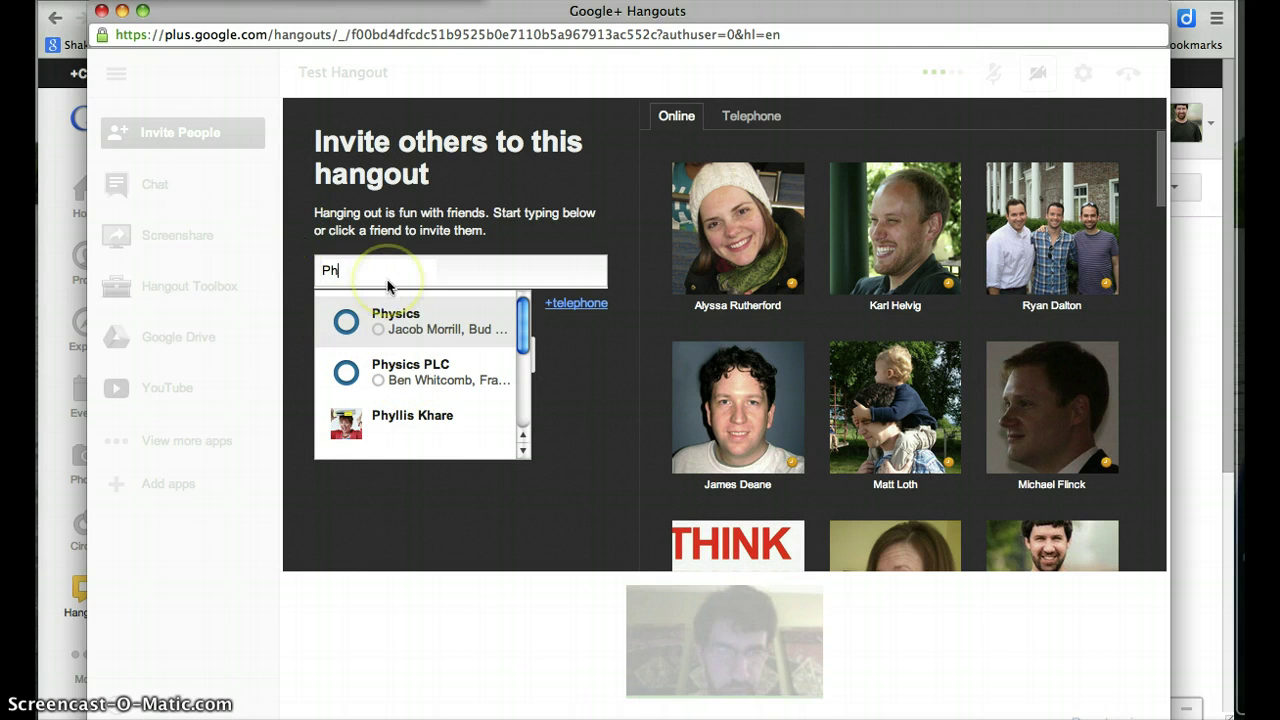
{"action": "key", "text": "BackSpace"}
{"action": "key", "text": "BackSpace"}
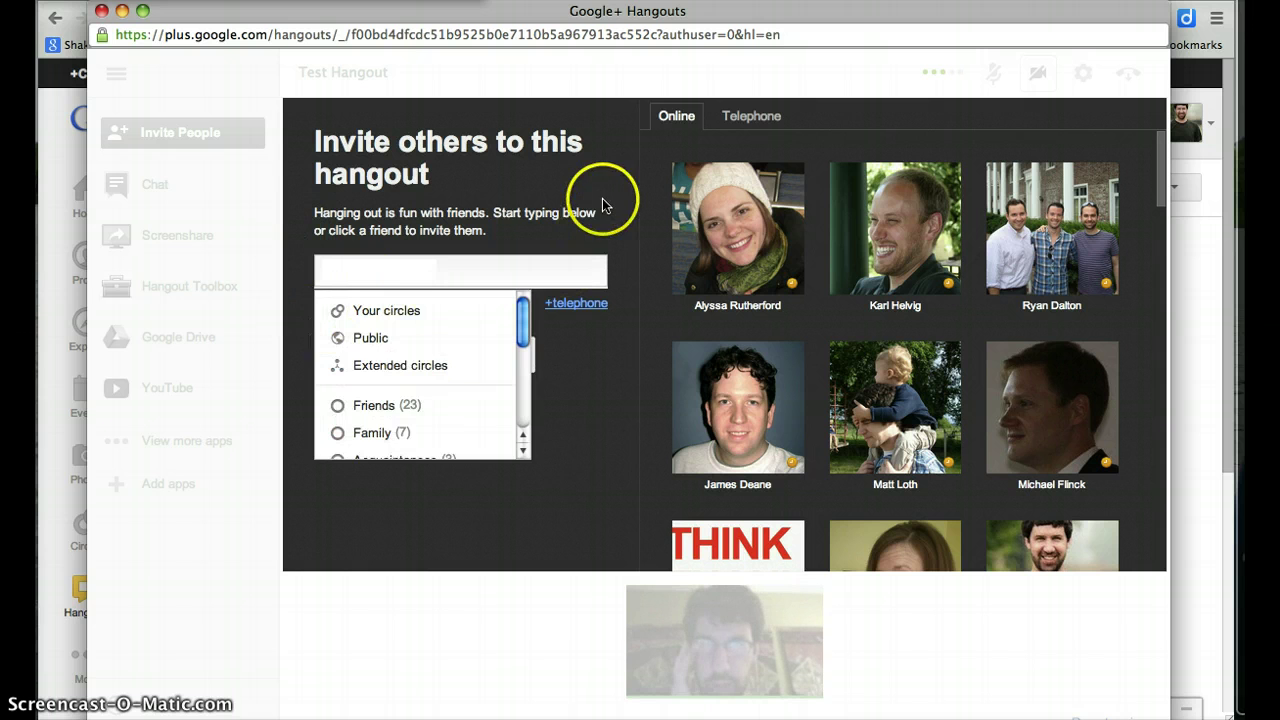
{"action": "left_click", "coordinate": [598, 408]}
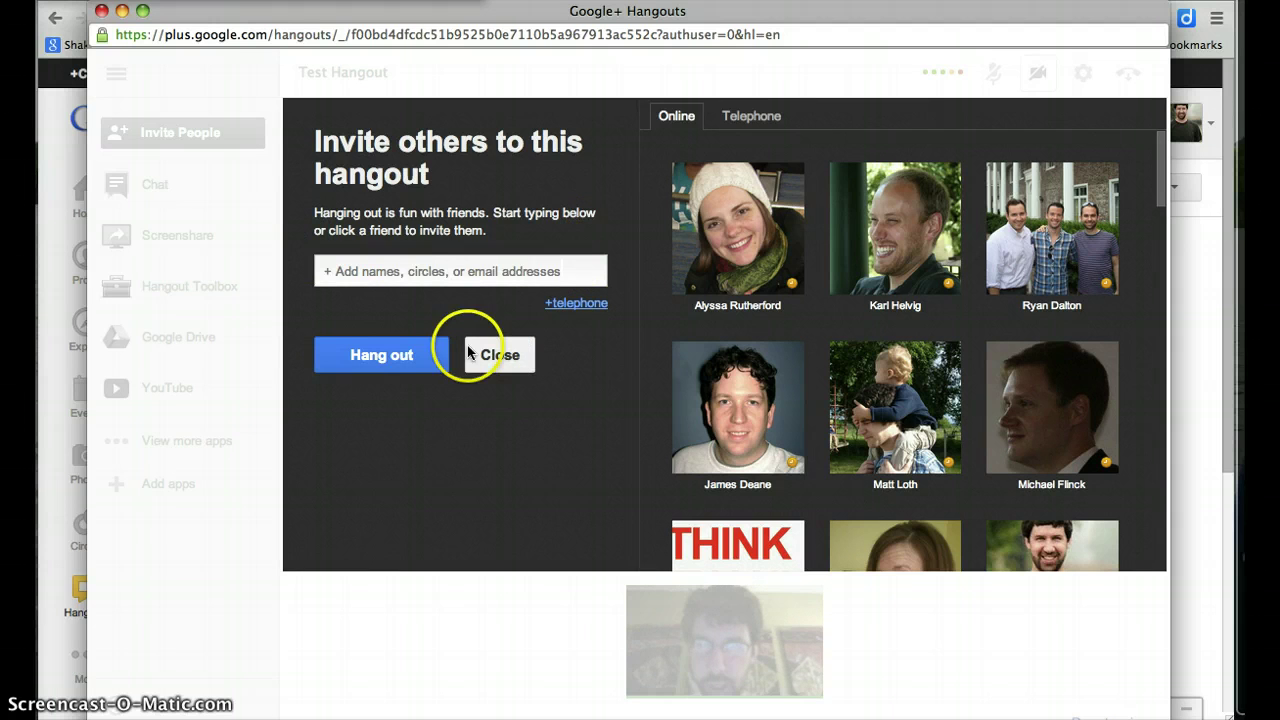
{"action": "left_click", "coordinate": [514, 355]}
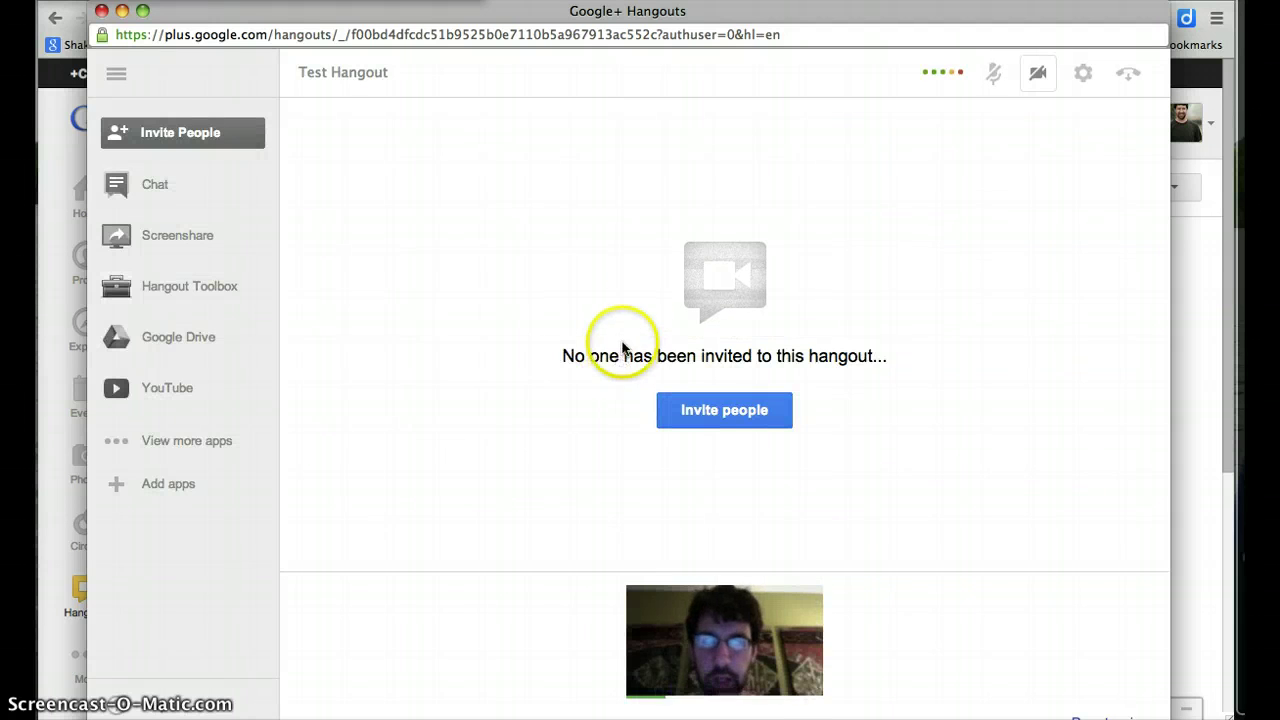
- Select the hangout's web address, and post the message "Hi!" in the group chat
{"action": "left_click", "coordinate": [555, 34]}
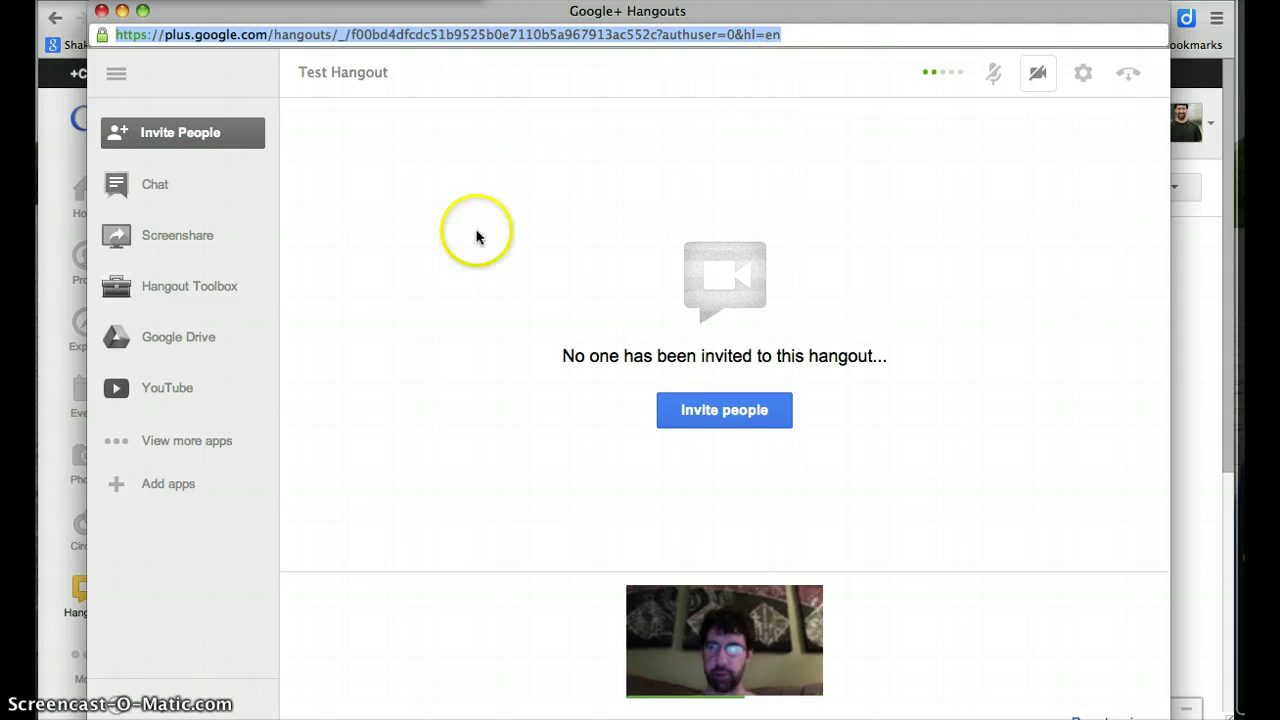
{"action": "left_click", "coordinate": [143, 184]}
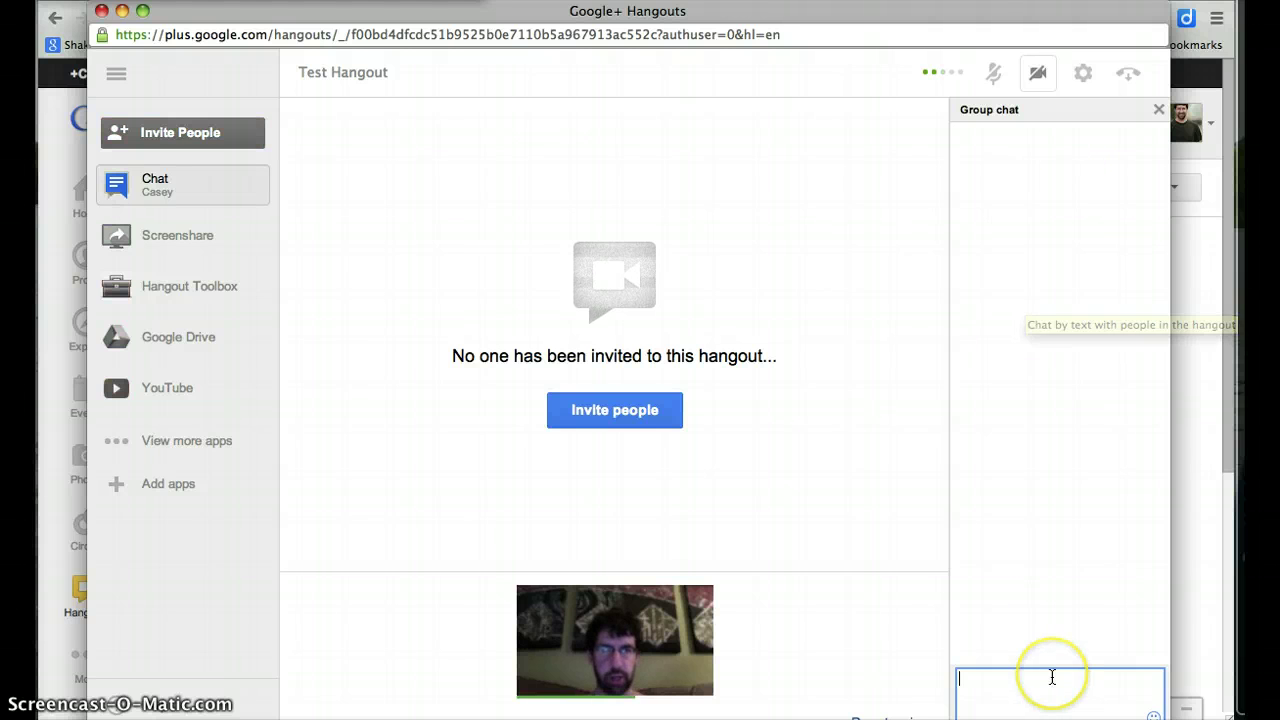
{"action": "type", "text": "Hi"}
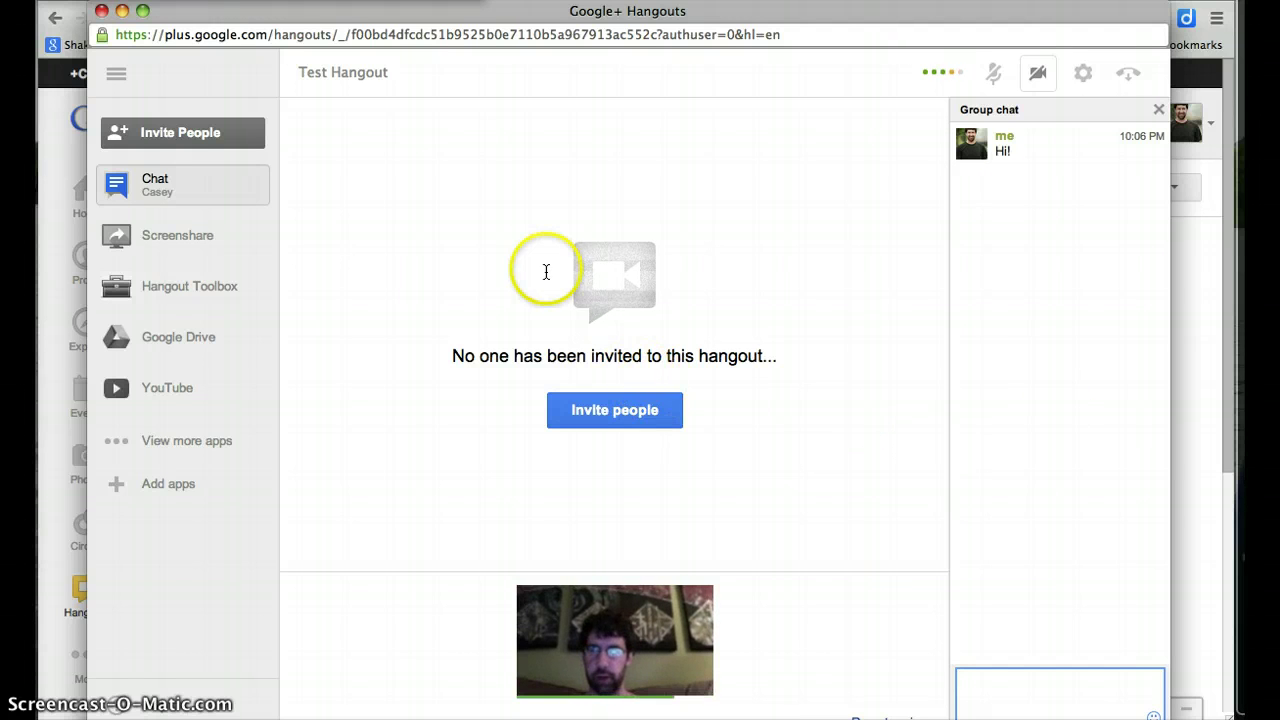
- Share the Google+ Hangouts window with the hangout through Screenshare
{"action": "left_click", "coordinate": [200, 240]}
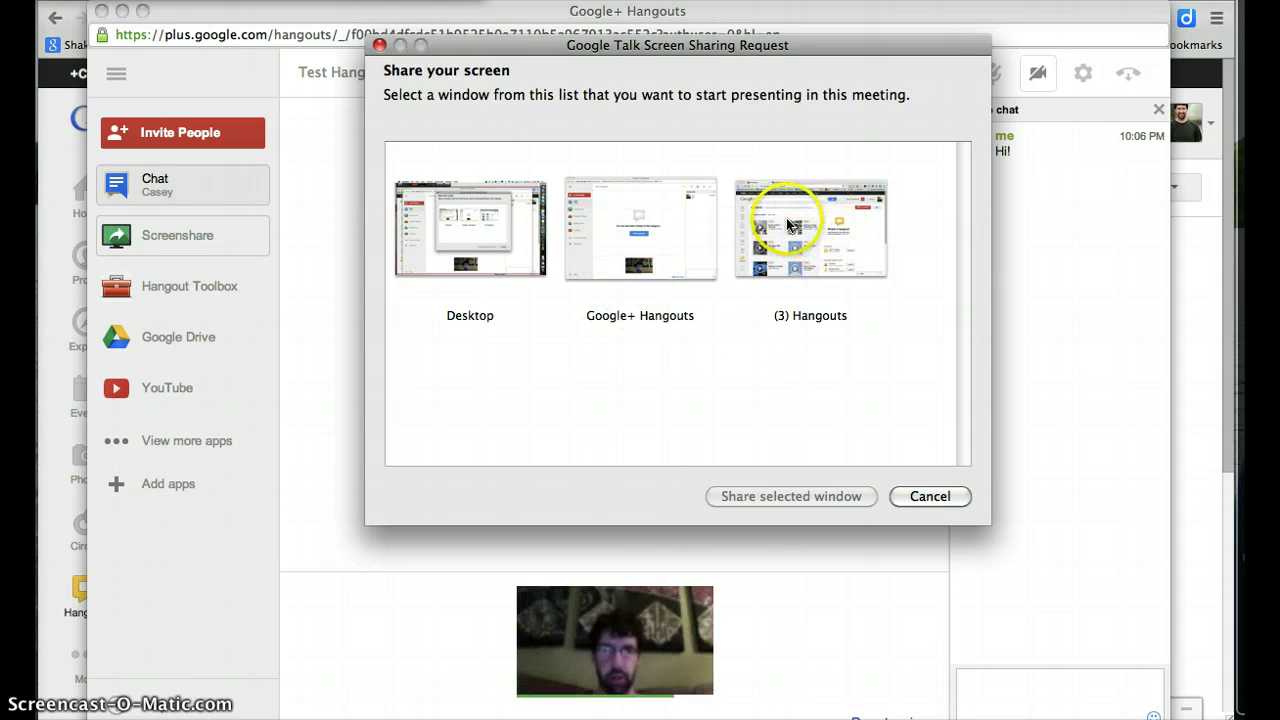
{"action": "left_click", "coordinate": [634, 233]}
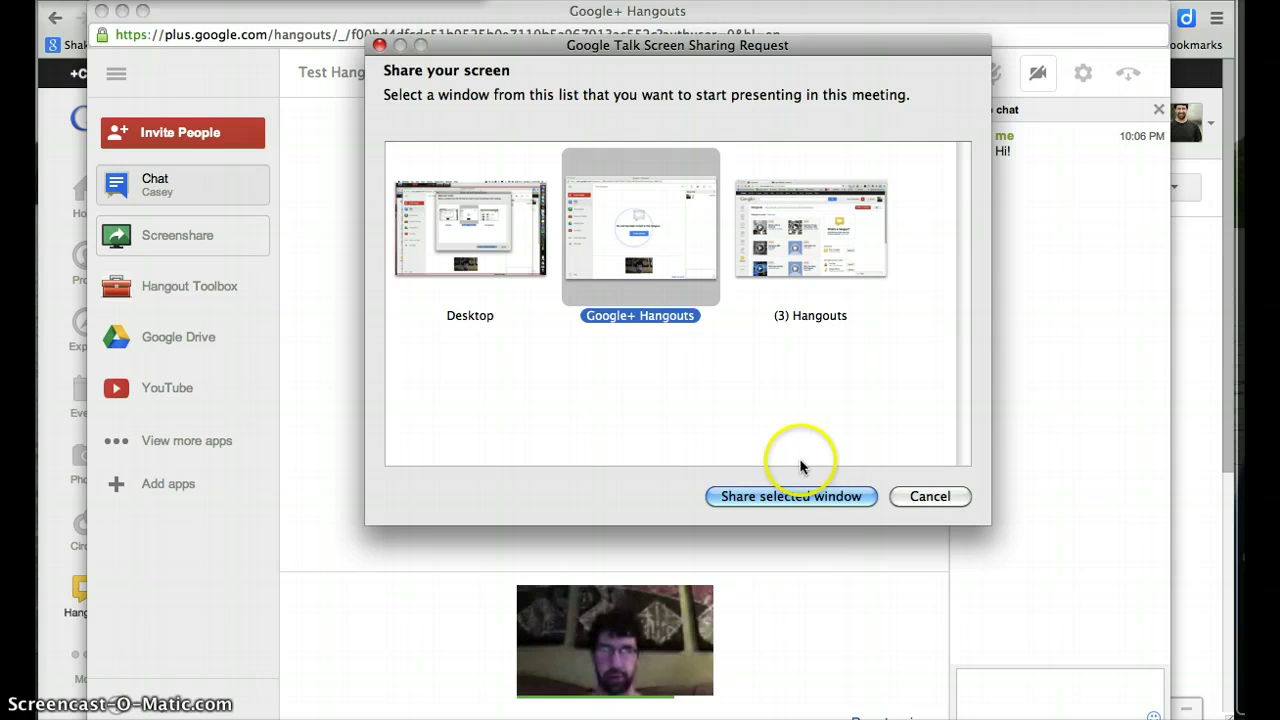
{"action": "left_click", "coordinate": [835, 497]}
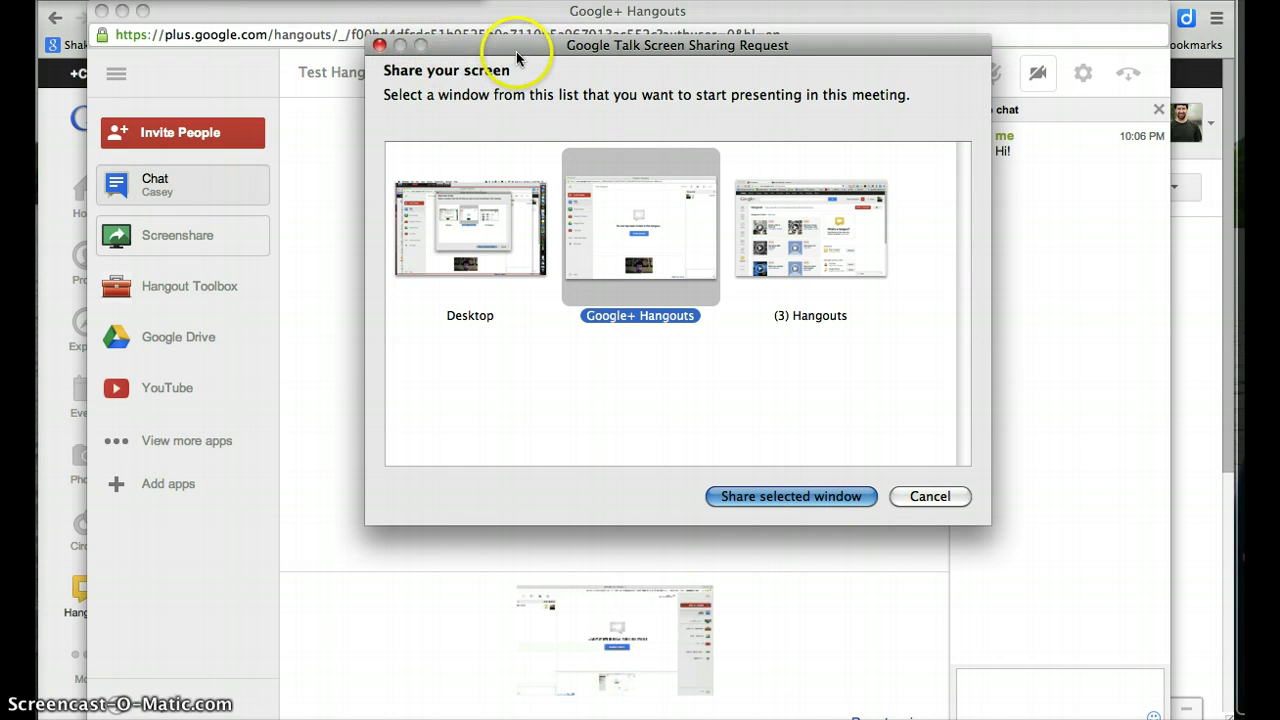
{"action": "left_click_drag", "start_coordinate": [516, 51], "coordinate": [510, 74]}
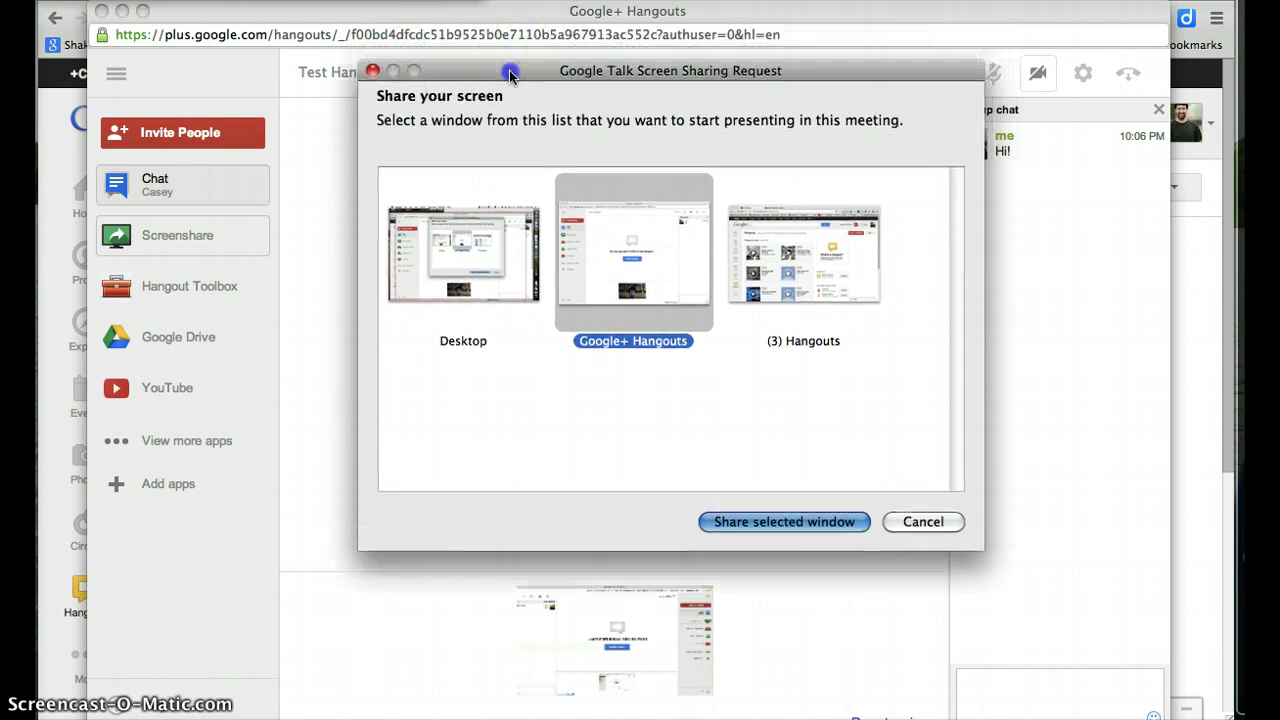
{"action": "left_click", "coordinate": [768, 521]}
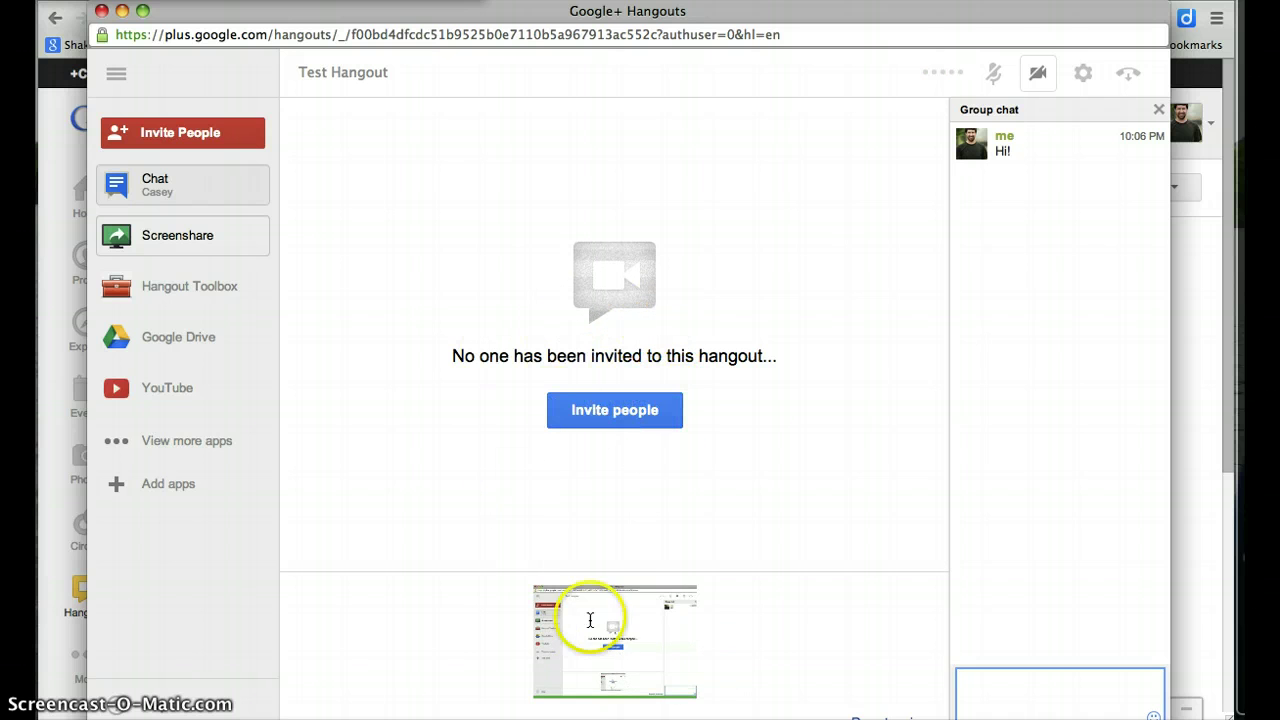
- Enlarge the shared window in the main view, return it to its thumbnail, and stop the screen share
{"action": "left_click", "coordinate": [601, 635]}
{"action": "left_click", "coordinate": [566, 666]}
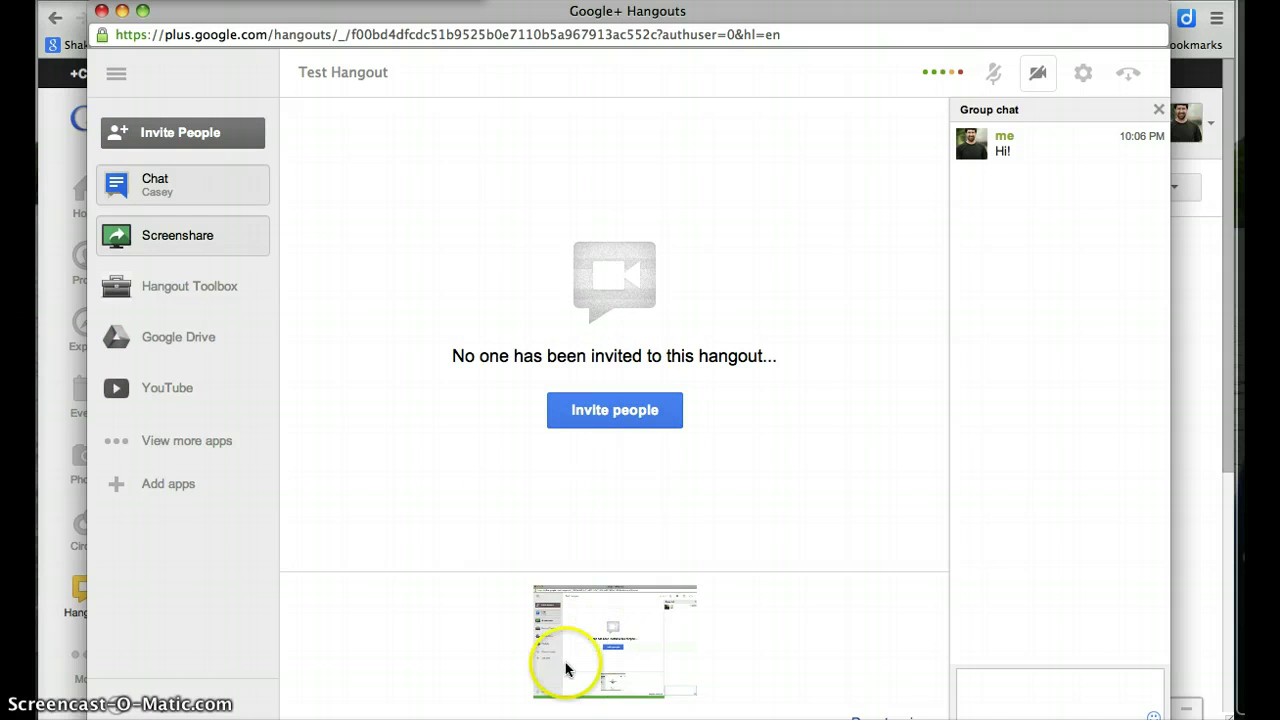
{"action": "left_click", "coordinate": [632, 643]}
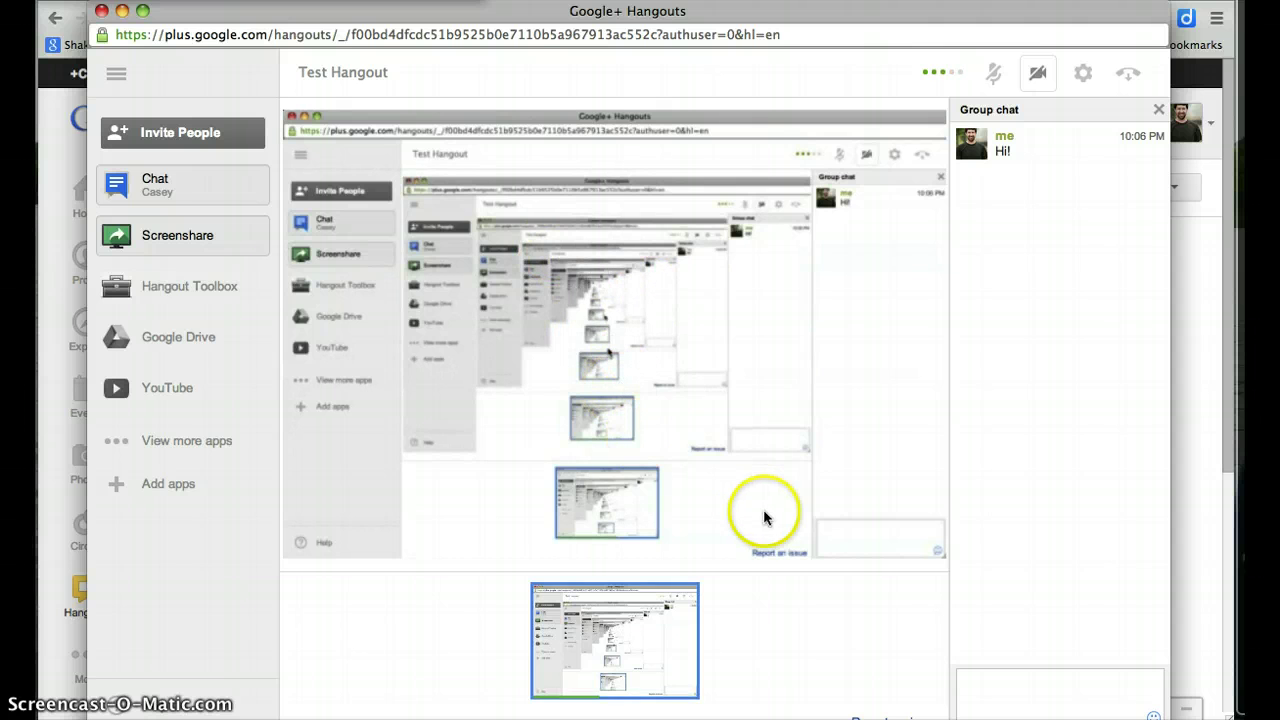
{"action": "left_click", "coordinate": [590, 652]}
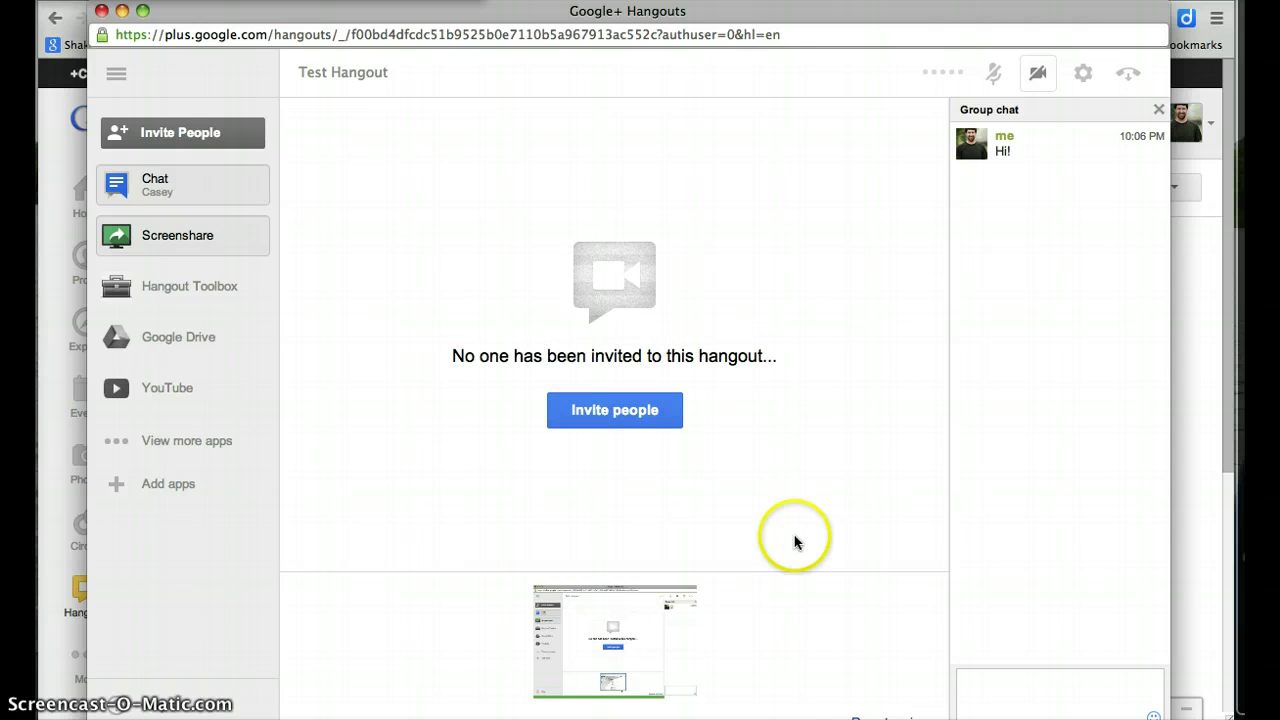
{"action": "left_click", "coordinate": [165, 235]}
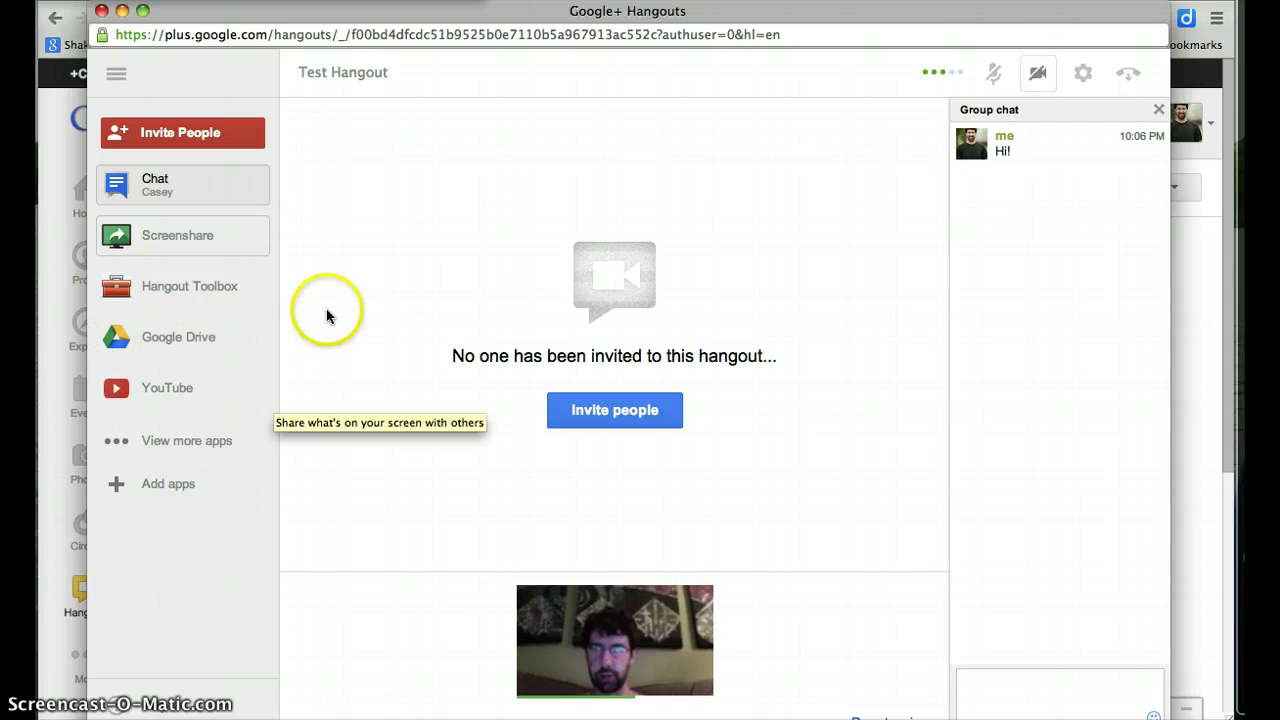
- Turn on the Lower Third name banner in the Hangout Toolbox and show your own video enlarged in the main view
{"action": "left_click", "coordinate": [187, 289]}
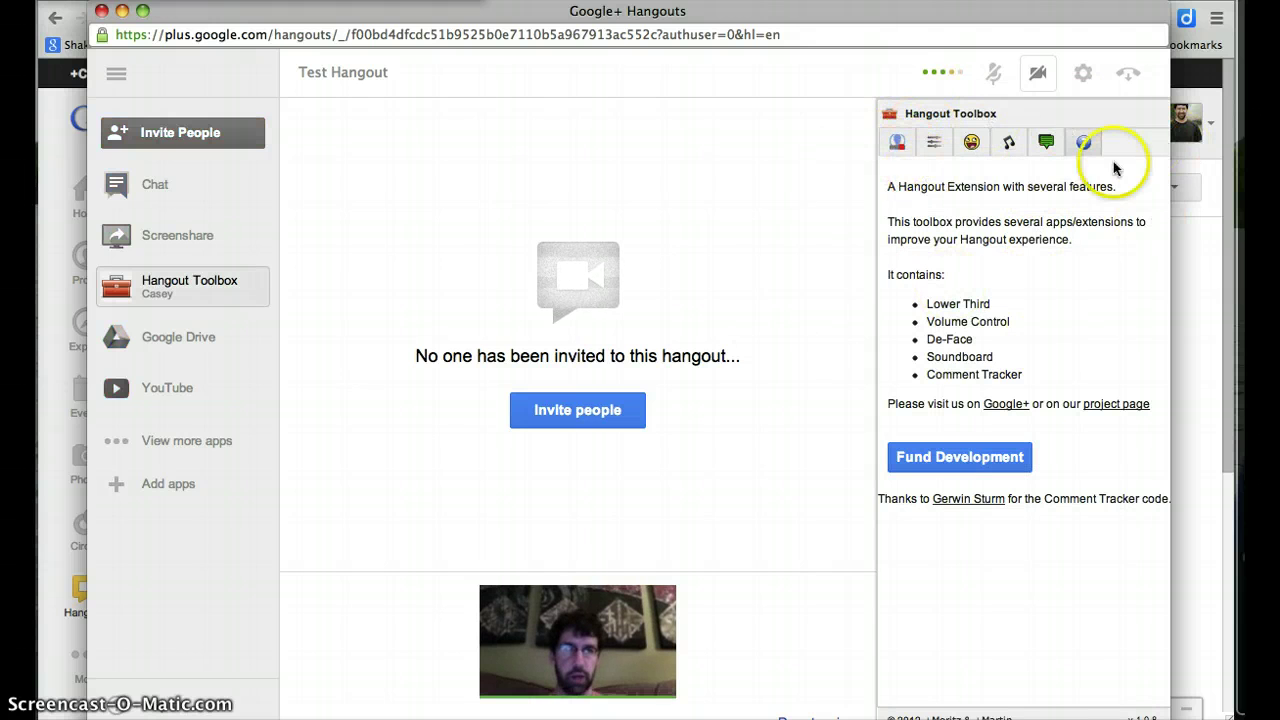
{"action": "left_click", "coordinate": [893, 145]}
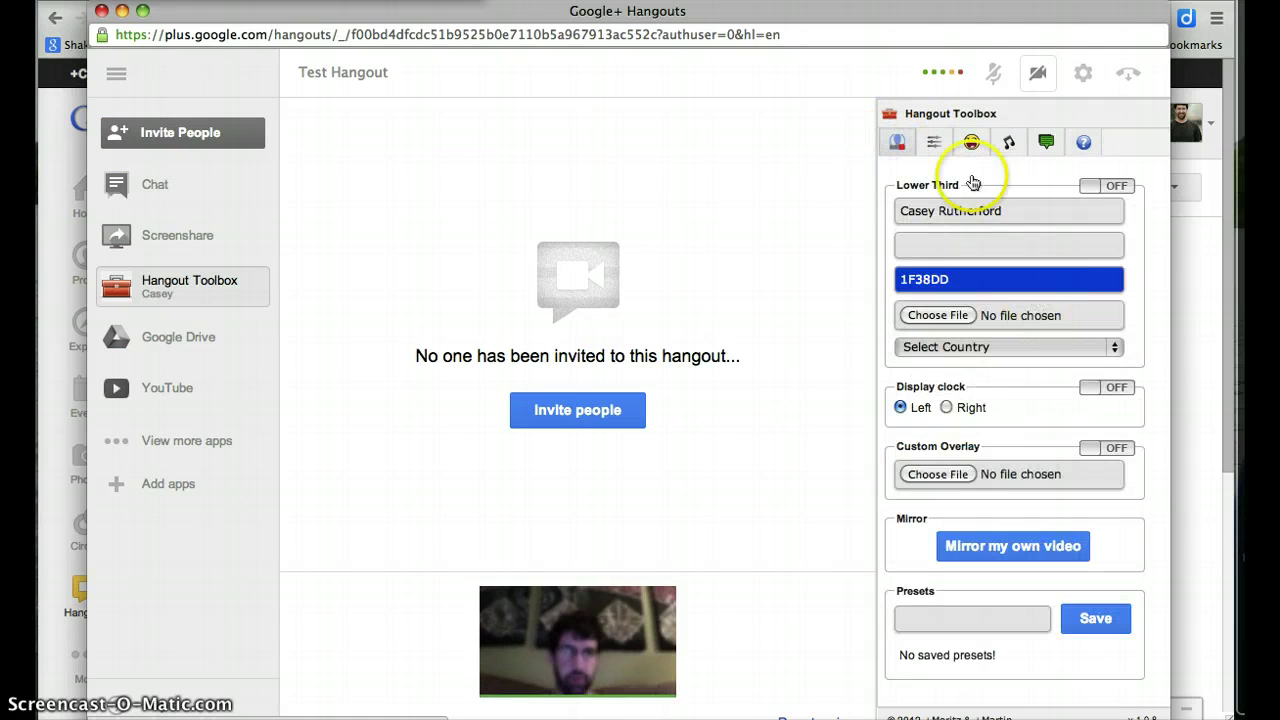
{"action": "left_click", "coordinate": [1103, 187]}
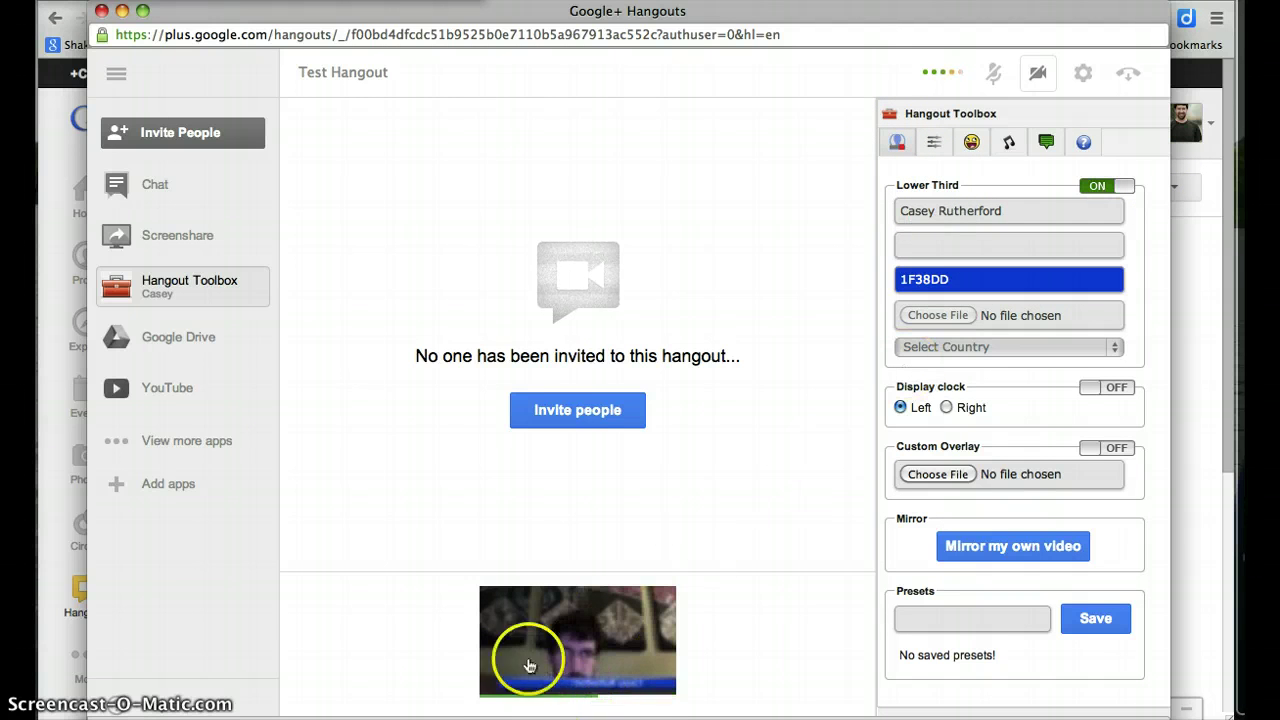
{"action": "left_click", "coordinate": [923, 246]}
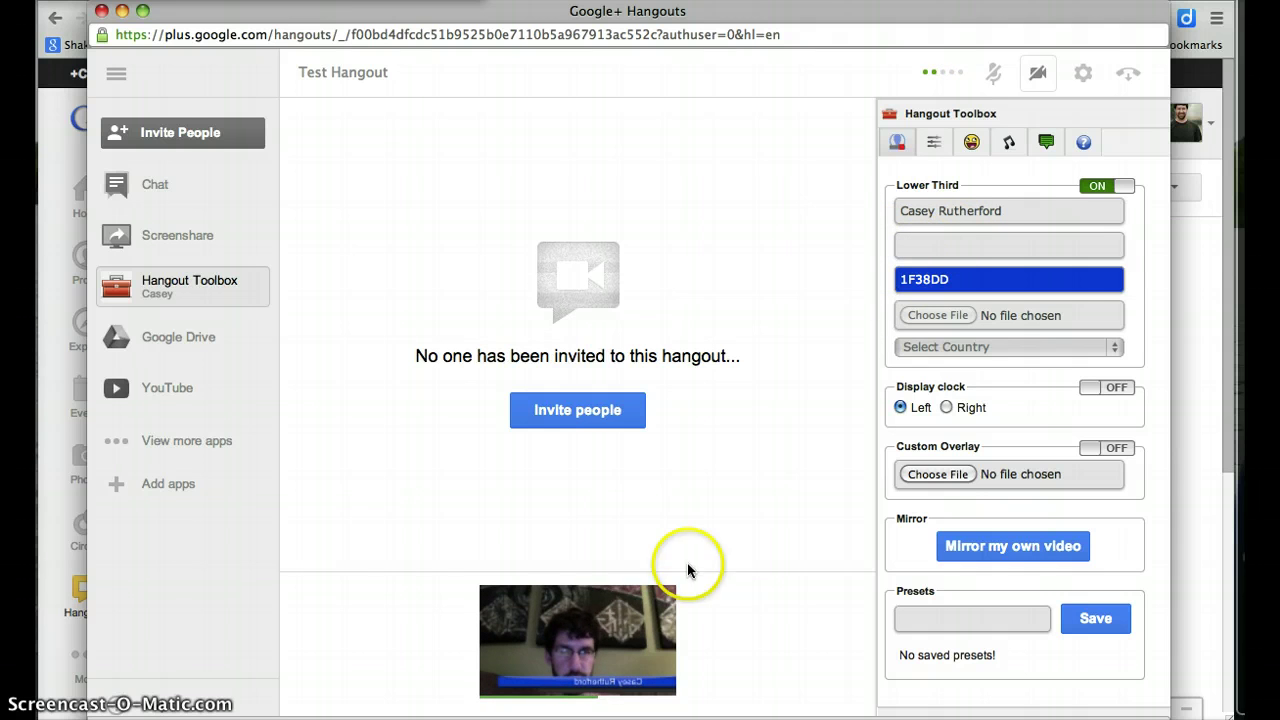
{"action": "left_click", "coordinate": [617, 654]}
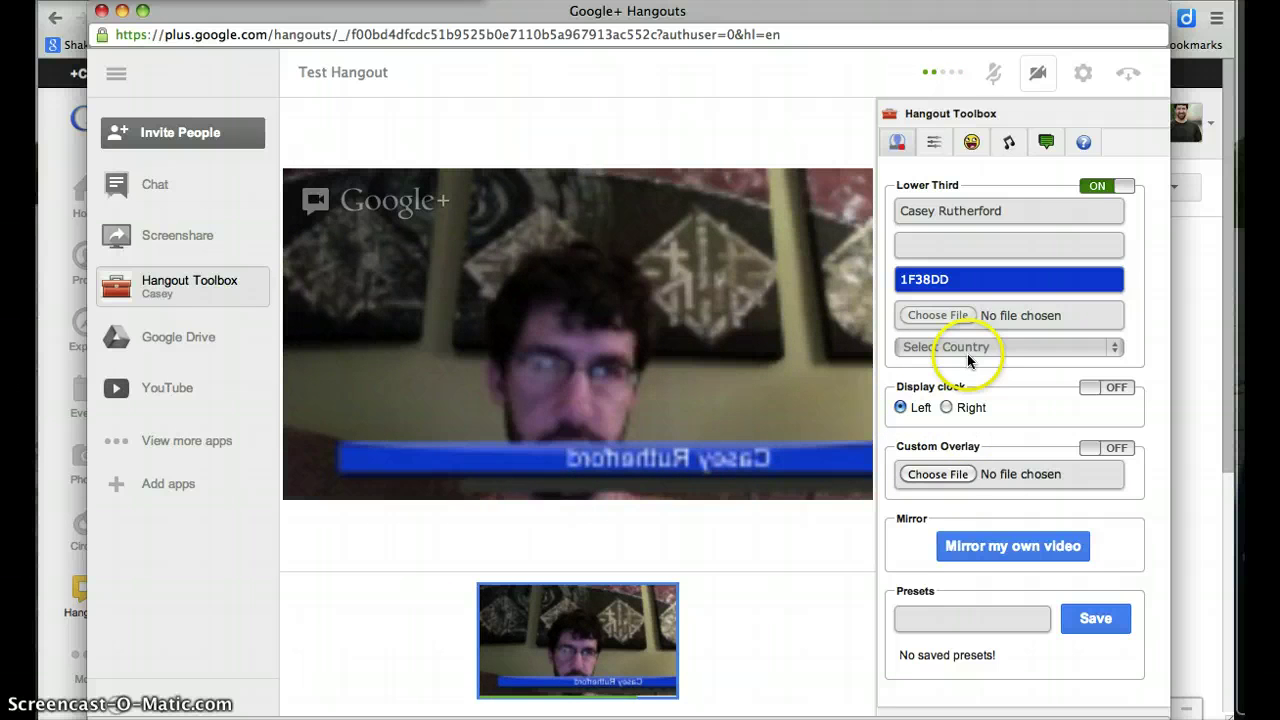
- Mirror your own video with the Hangout Toolbox, then bring up its Mute Hangout control and dismiss the battery warning
{"action": "left_click", "coordinate": [1013, 545]}
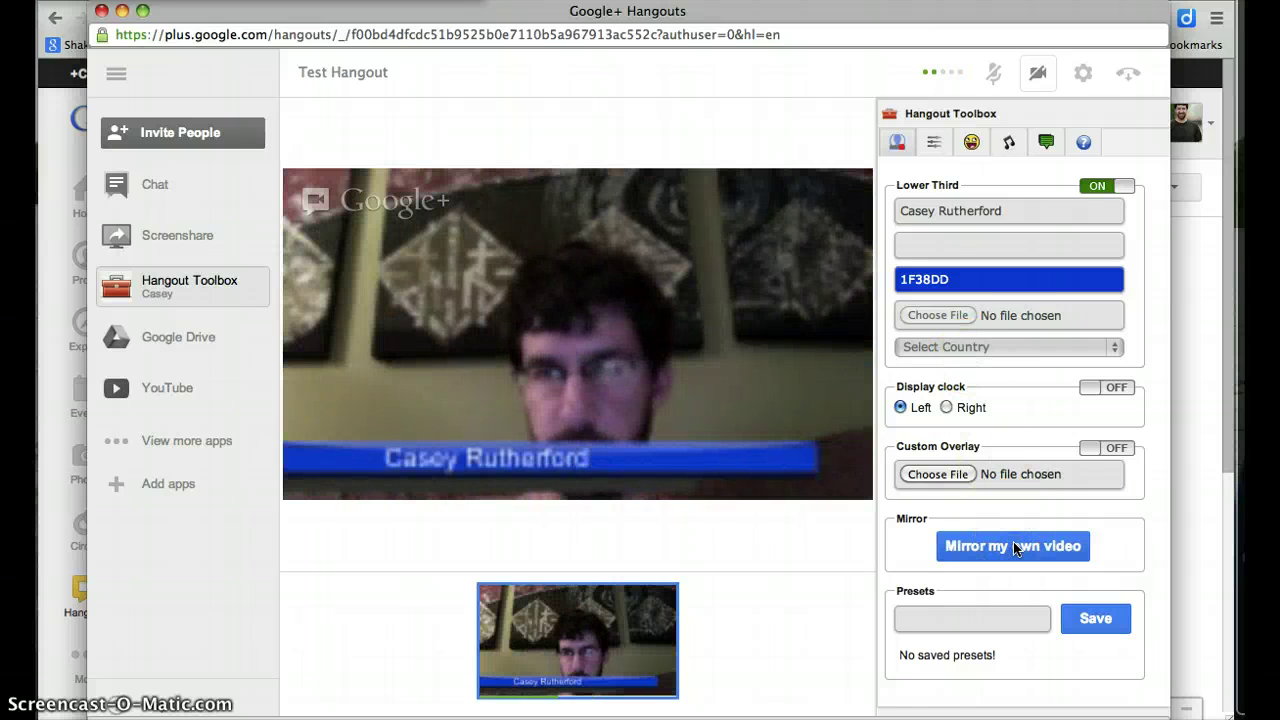
{"action": "left_click", "coordinate": [968, 238]}
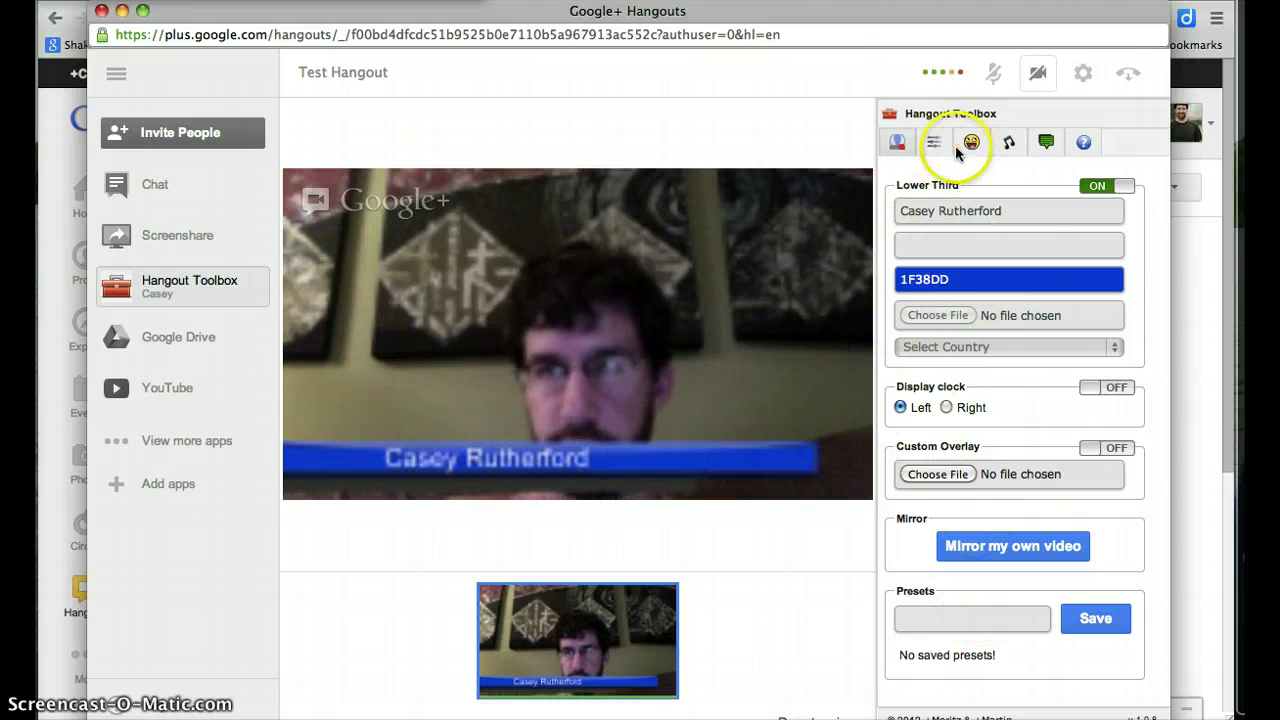
{"action": "left_click", "coordinate": [570, 605]}
{"action": "left_click", "coordinate": [932, 143]}
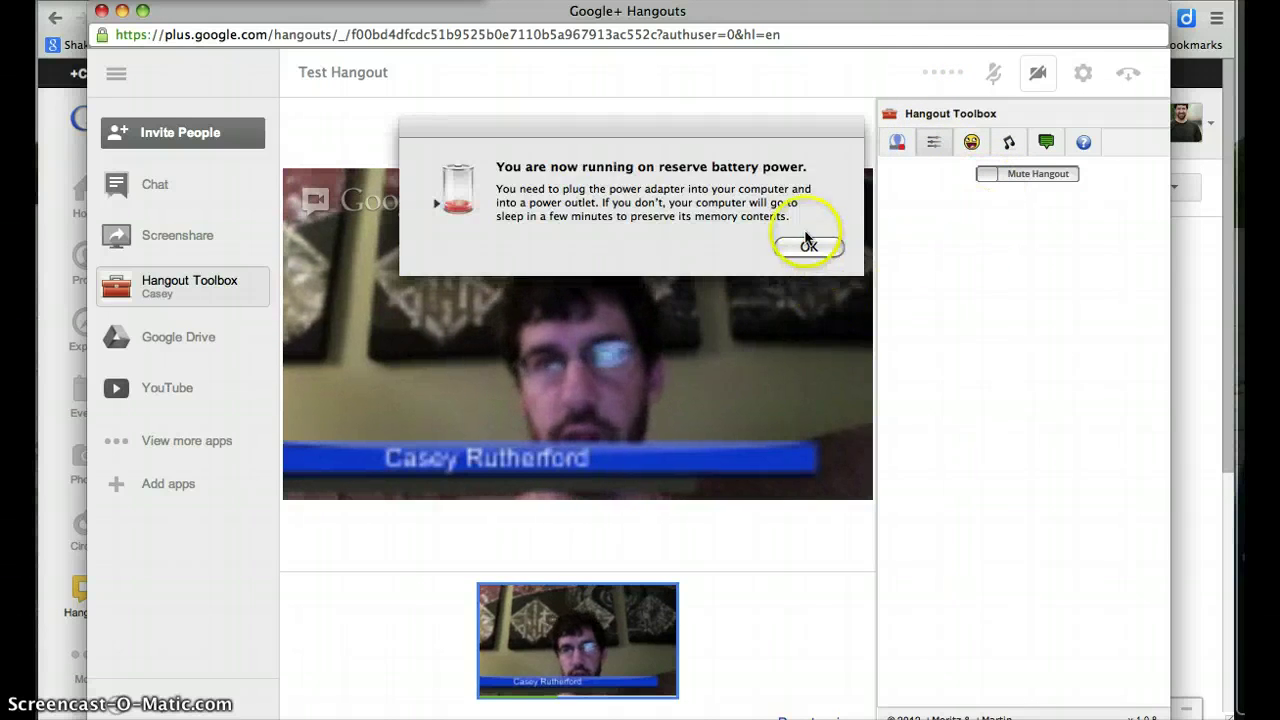
{"action": "left_click", "coordinate": [806, 249]}
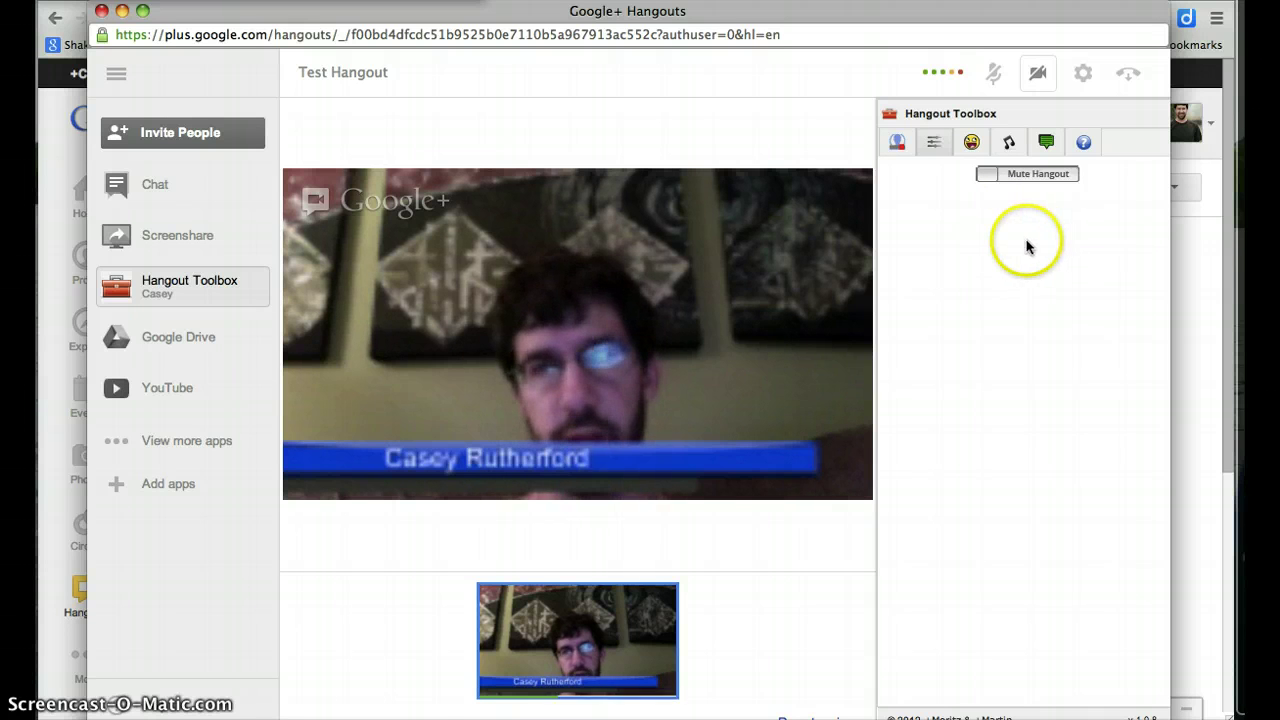
- Turn on Meme Faces and overlay the yellow laughing face on your video
{"action": "left_click", "coordinate": [966, 146]}
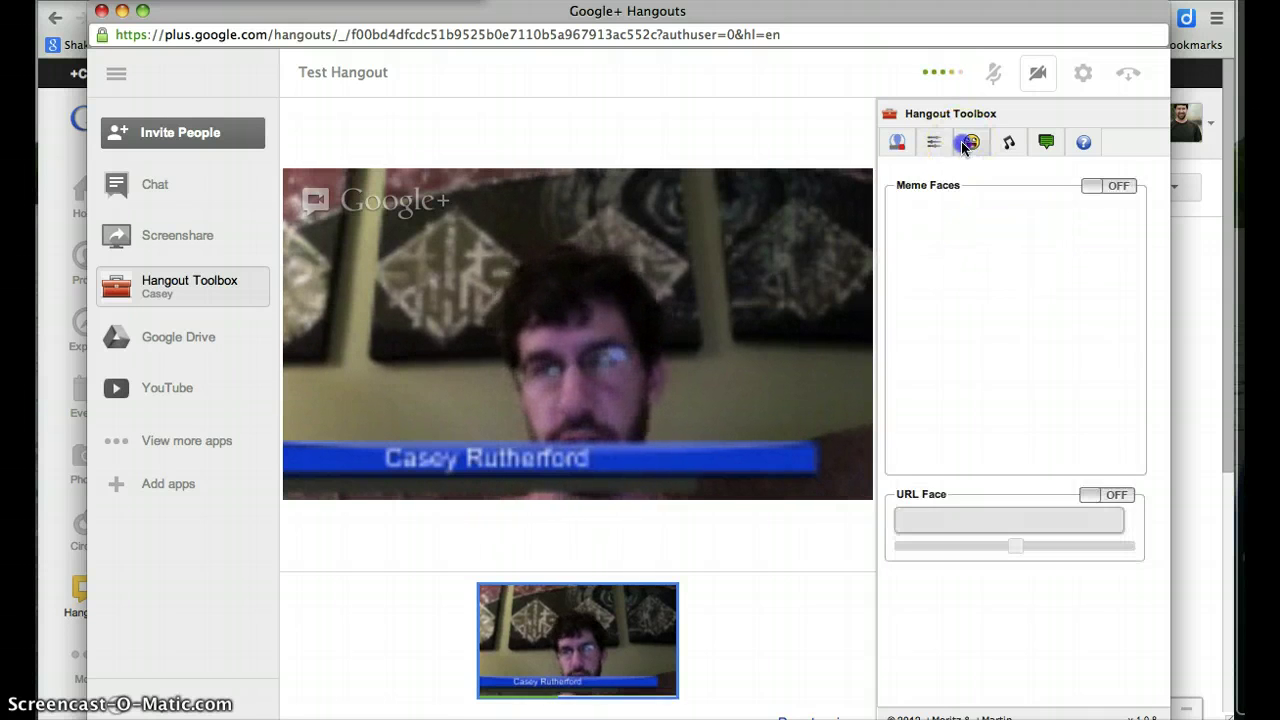
{"action": "left_click", "coordinate": [935, 248]}
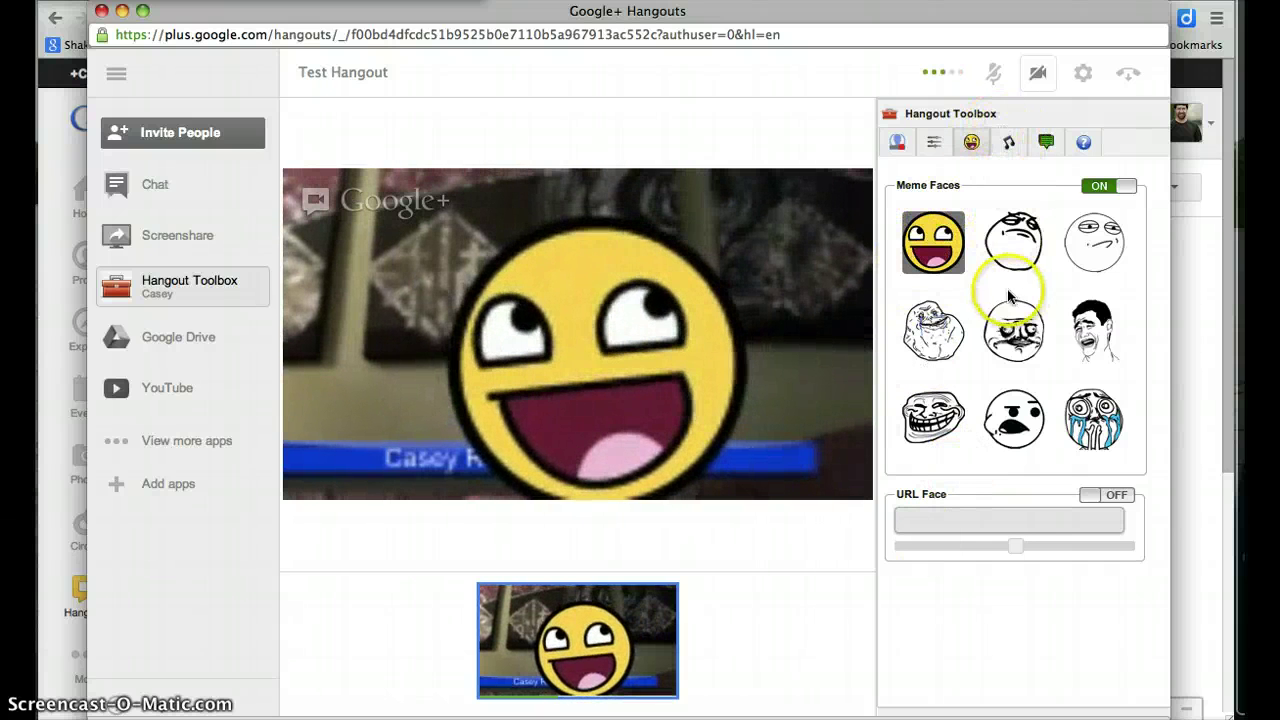
- Play the Gasp, Heartbeat and Hallelujah sound effects from the Hangout Toolbox
{"action": "left_click", "coordinate": [1009, 144]}
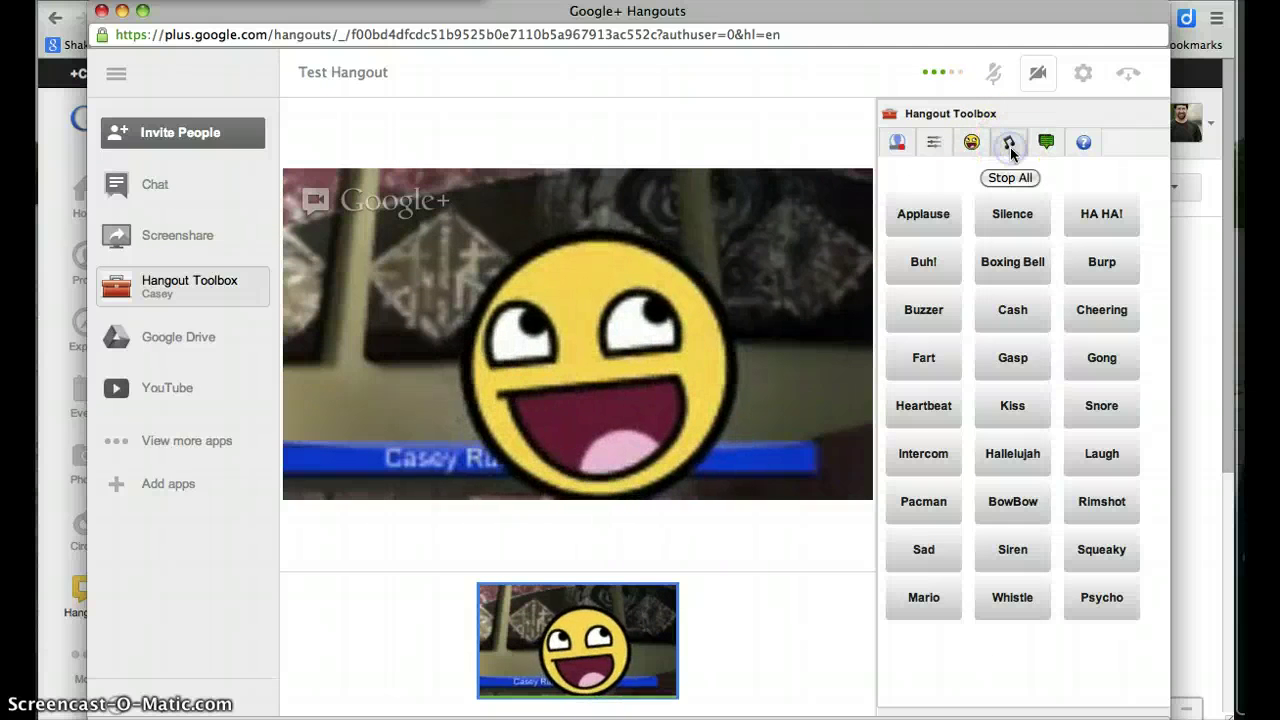
{"action": "left_click", "coordinate": [1003, 372]}
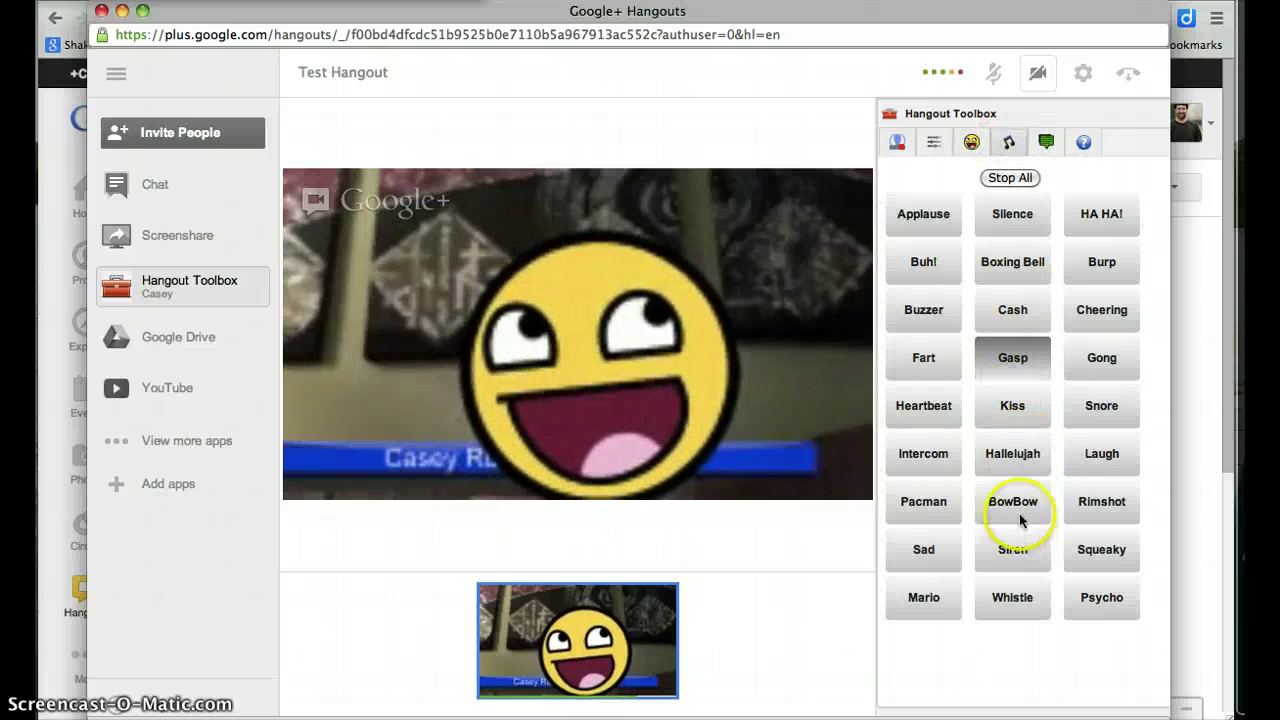
{"action": "left_click", "coordinate": [915, 405]}
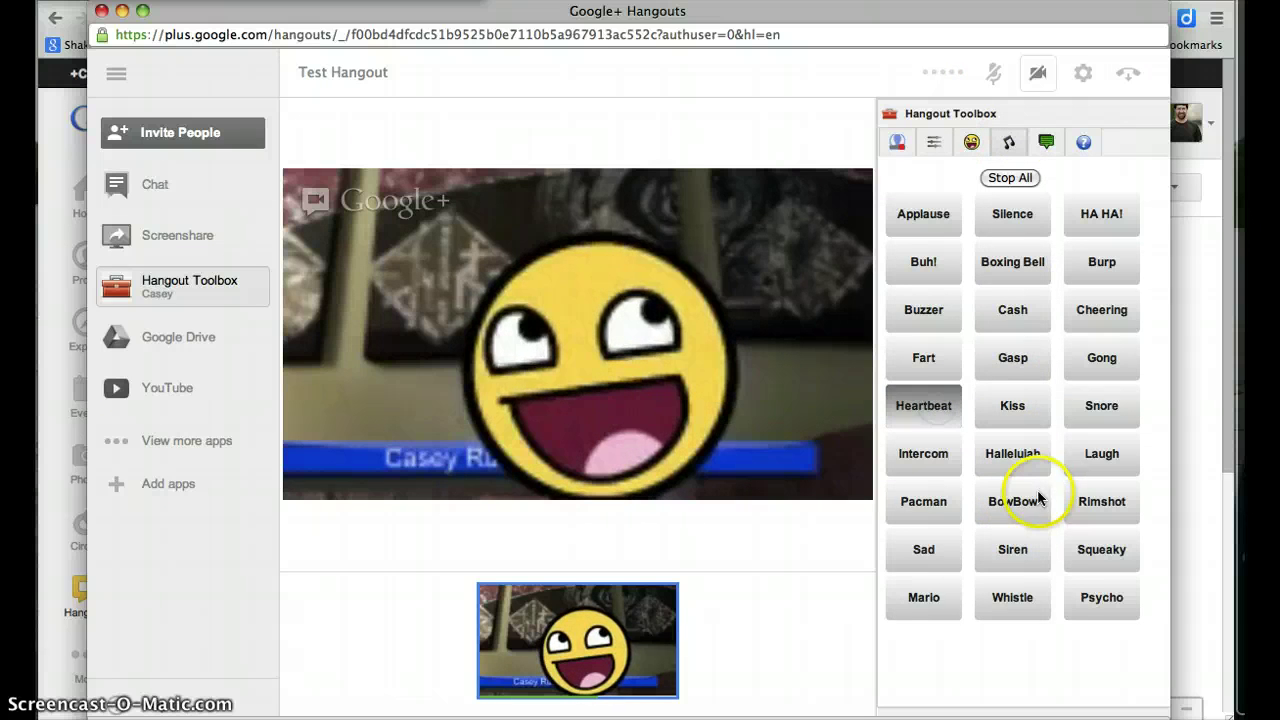
{"action": "left_click", "coordinate": [1020, 460]}
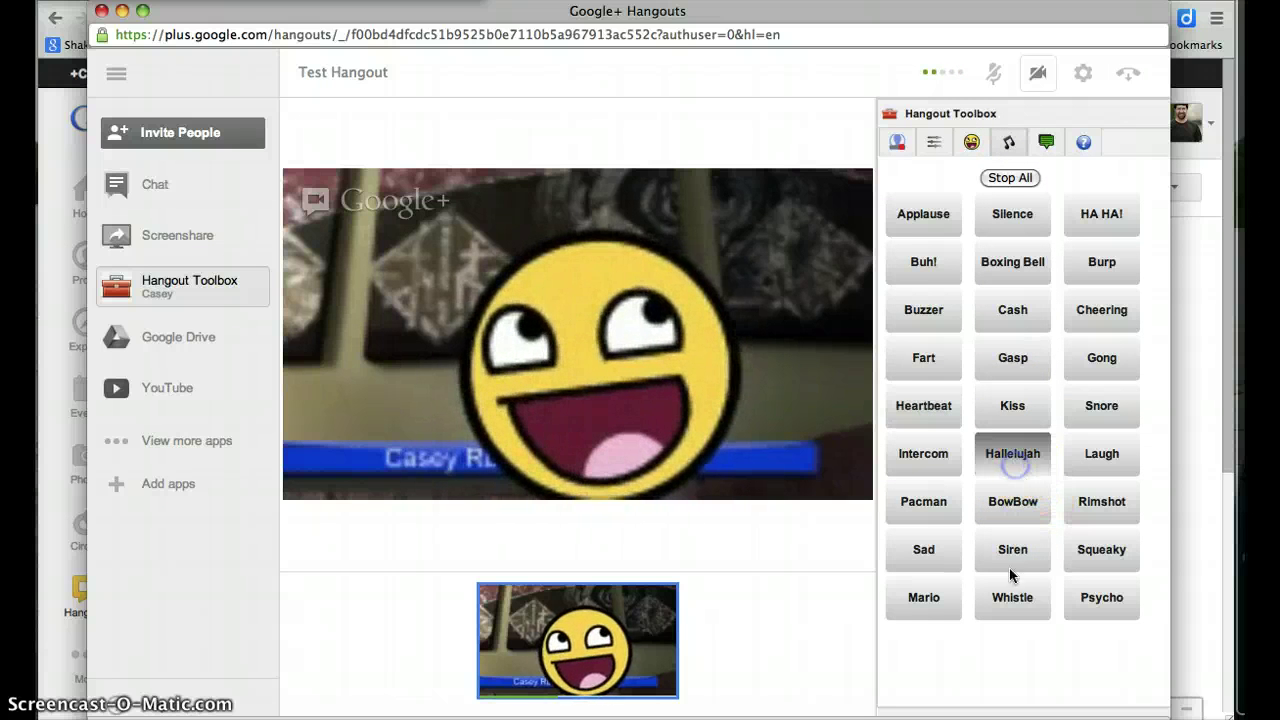
- Look at the Toolbox's Google+ and Twitter comment sources, and turn off the Meme Faces overlay
{"action": "left_click", "coordinate": [1045, 142]}
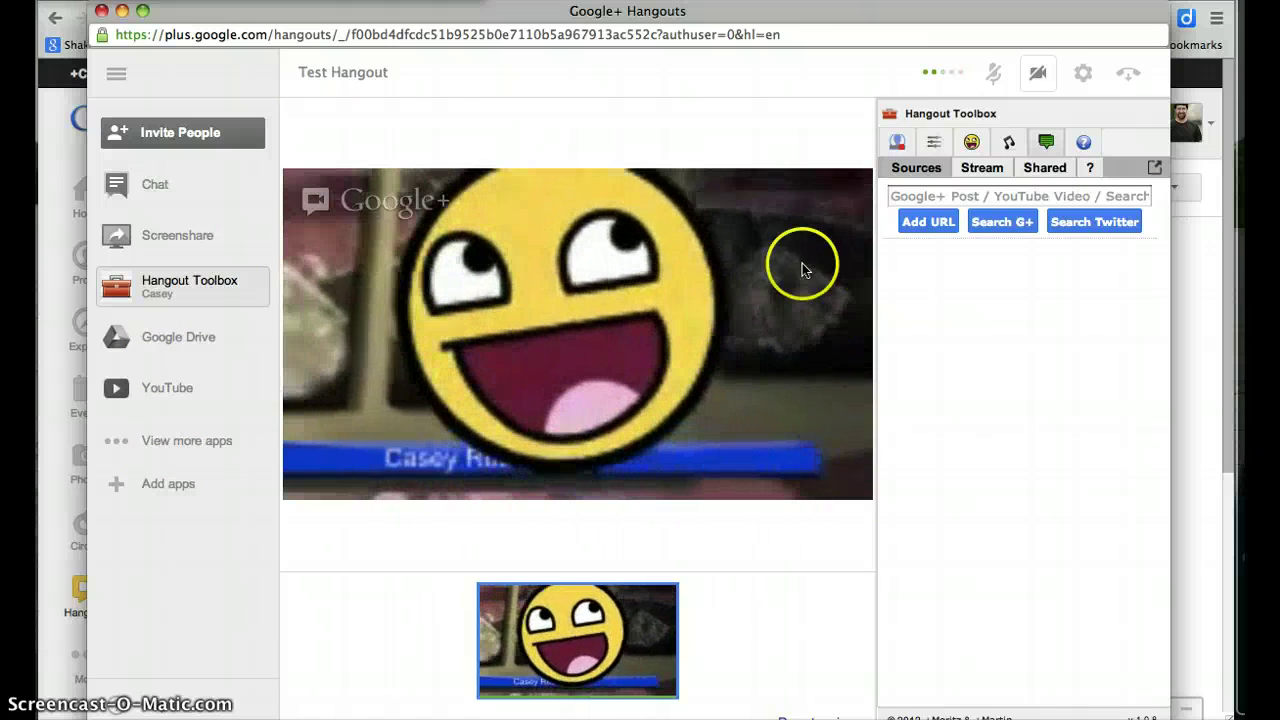
{"action": "left_click", "coordinate": [971, 142]}
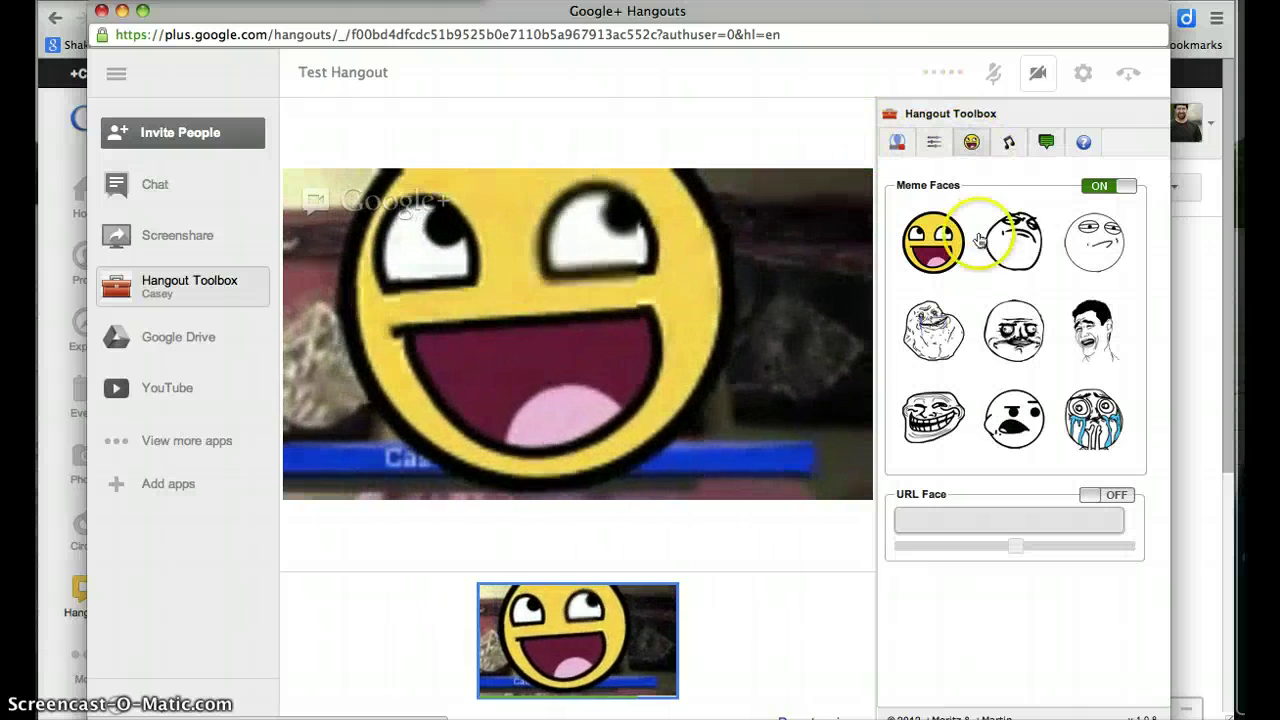
{"action": "left_click", "coordinate": [1110, 187]}
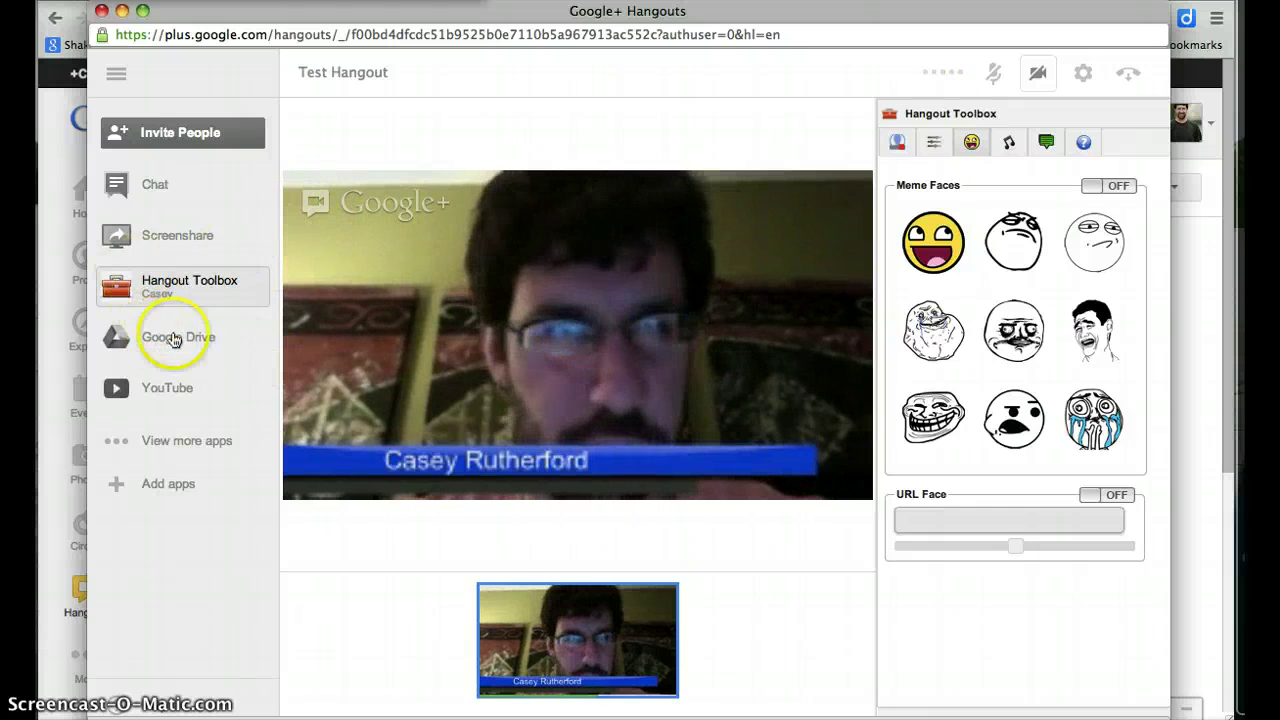
- Browse the featured apps that can be added to the hangout, and close the list without adding any
{"action": "left_click", "coordinate": [171, 486]}
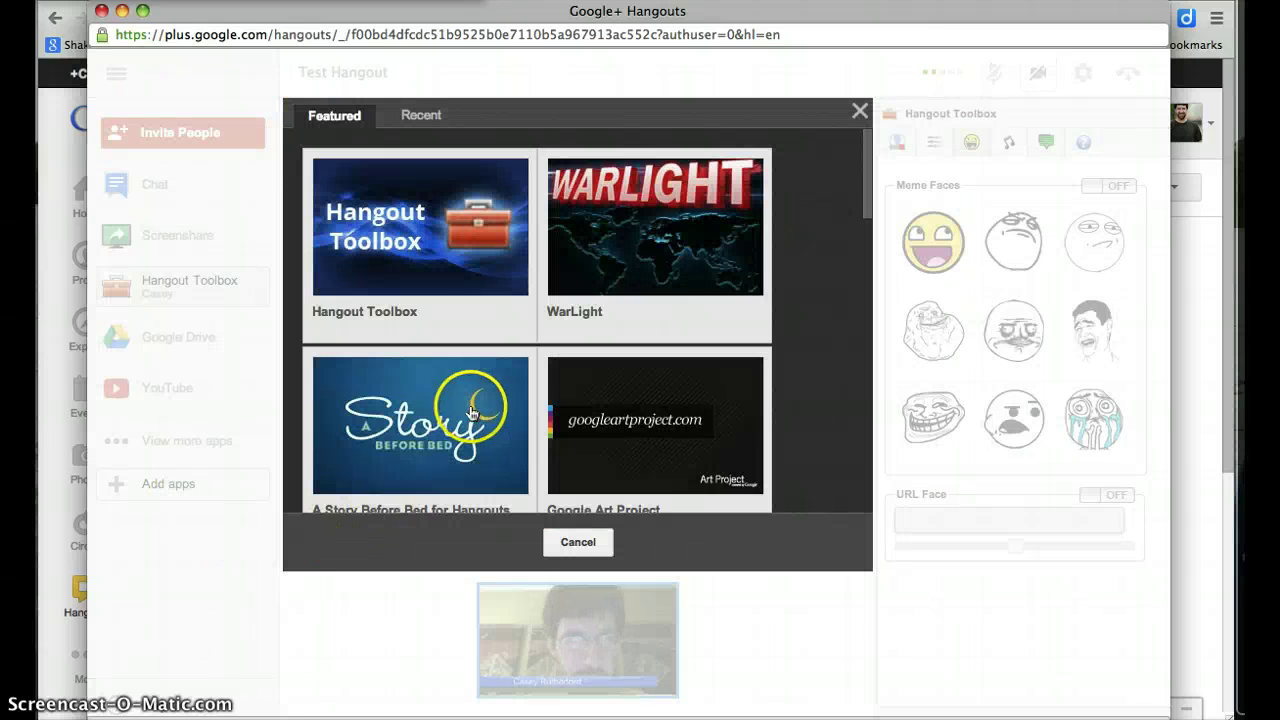
{"action": "scroll", "coordinate": [676, 313], "scroll_direction": "down", "scroll_amount": 5}
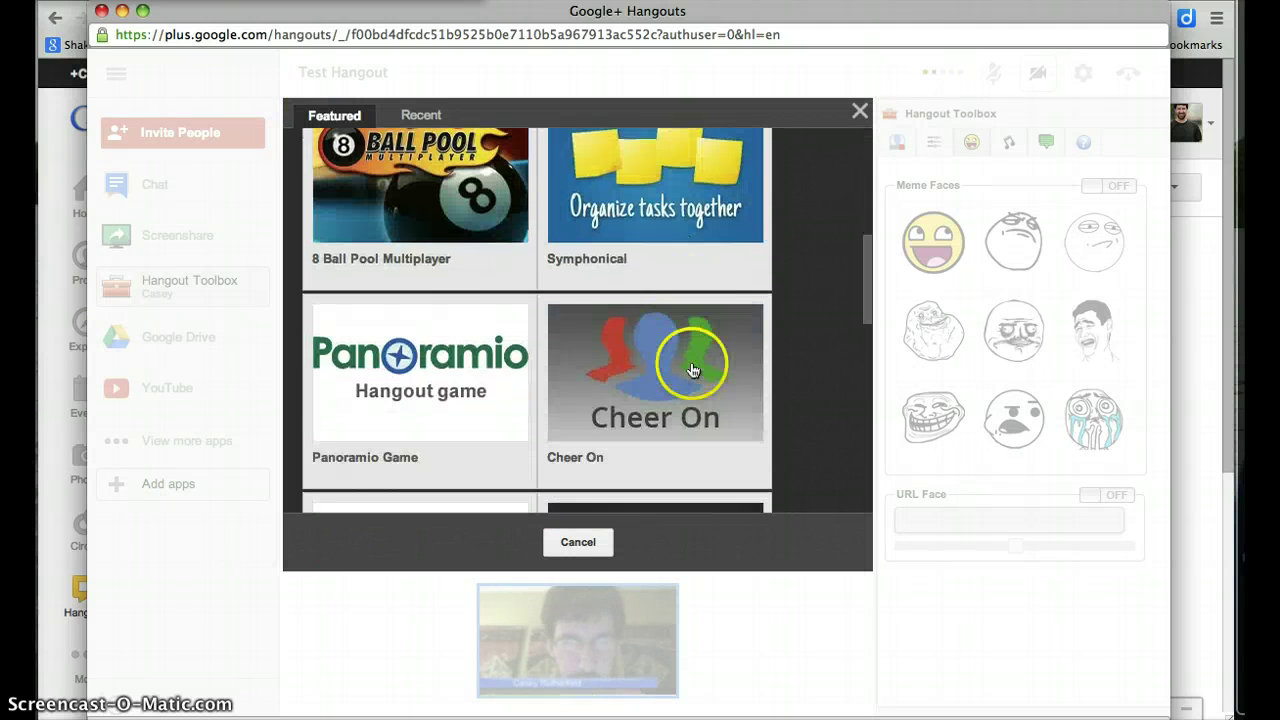
{"action": "scroll", "coordinate": [691, 368], "scroll_direction": "down", "scroll_amount": 8}
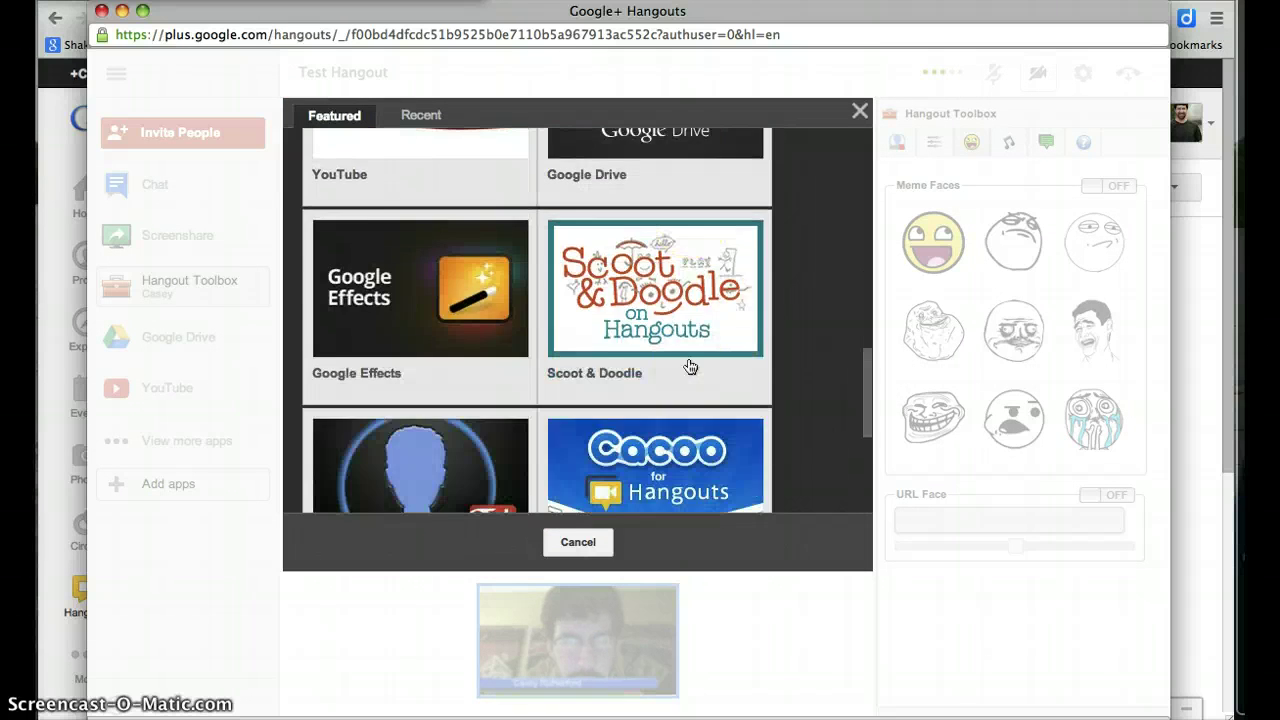
{"action": "scroll", "coordinate": [680, 368], "scroll_direction": "up", "scroll_amount": 3}
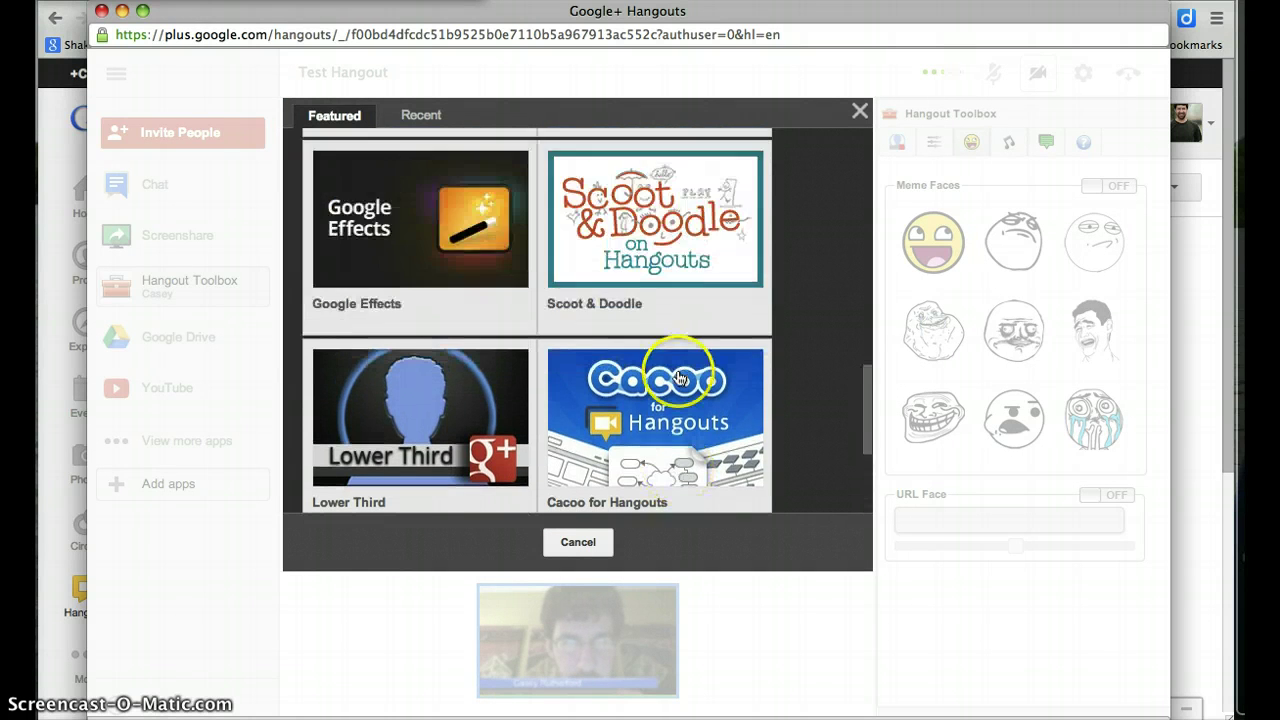
{"action": "scroll", "coordinate": [600, 380], "scroll_direction": "down", "scroll_amount": 2}
{"action": "scroll", "coordinate": [453, 448], "scroll_direction": "down", "scroll_amount": 2}
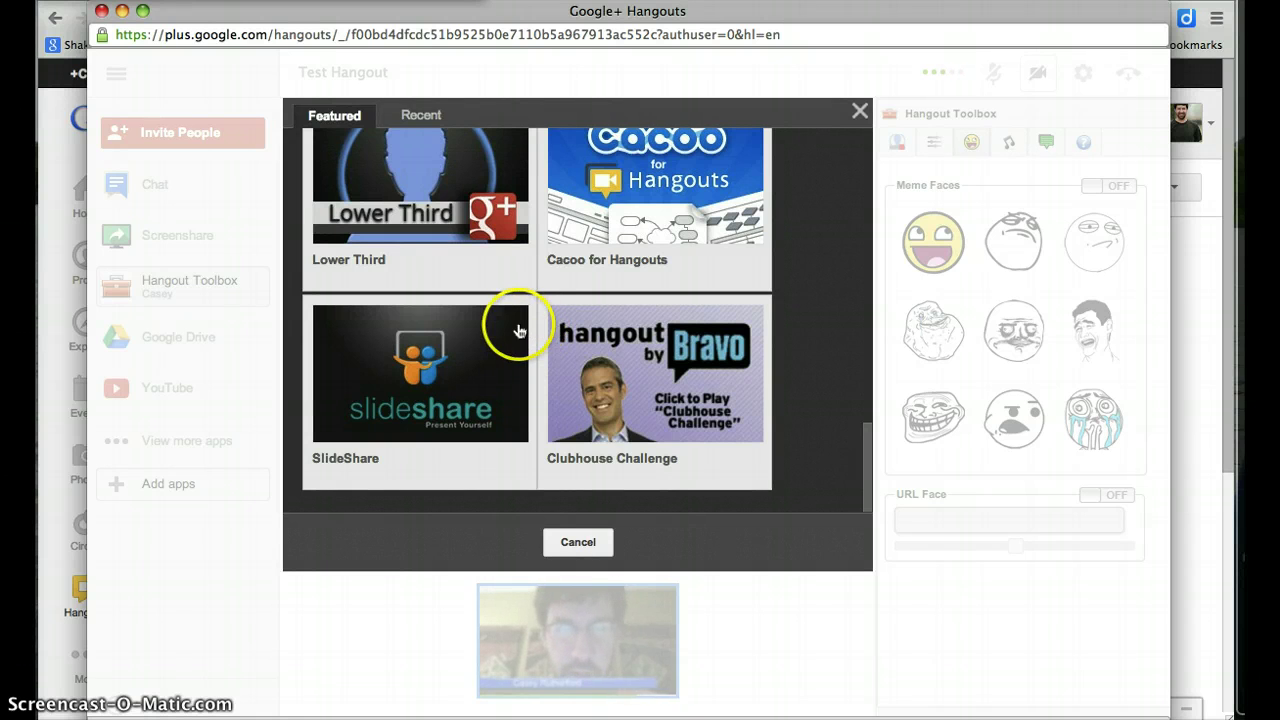
{"action": "left_click", "coordinate": [579, 542]}
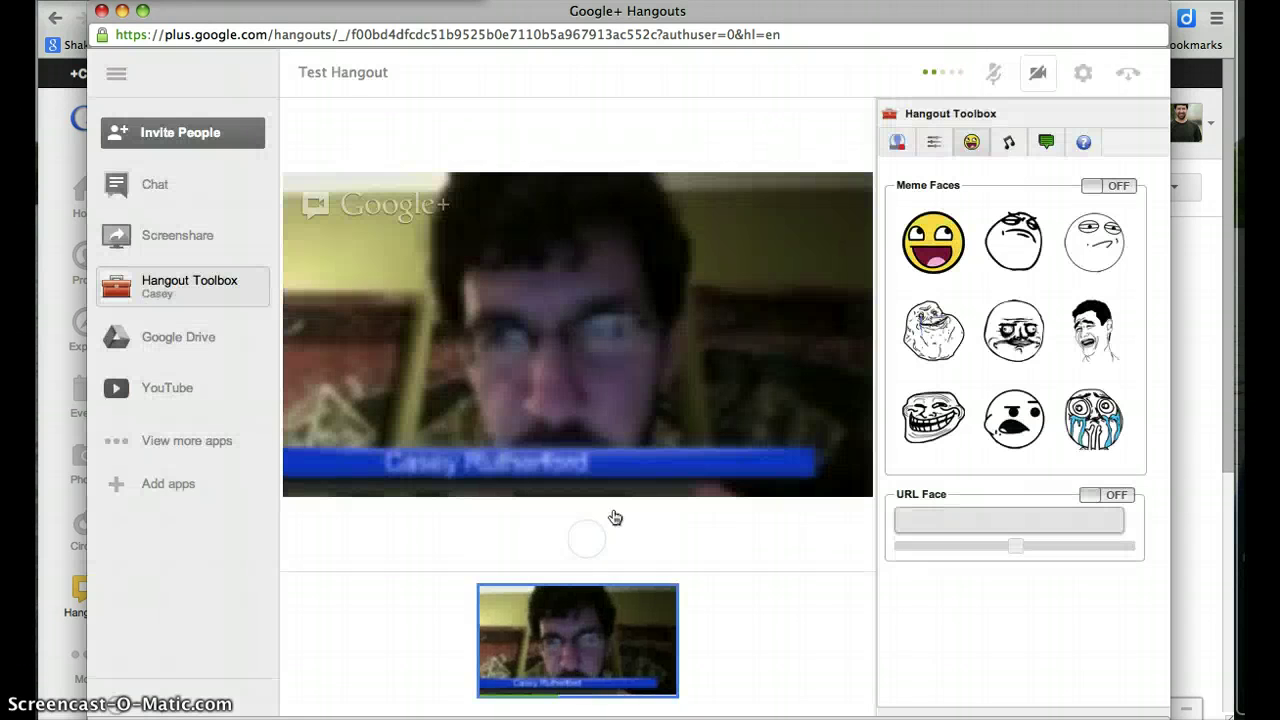